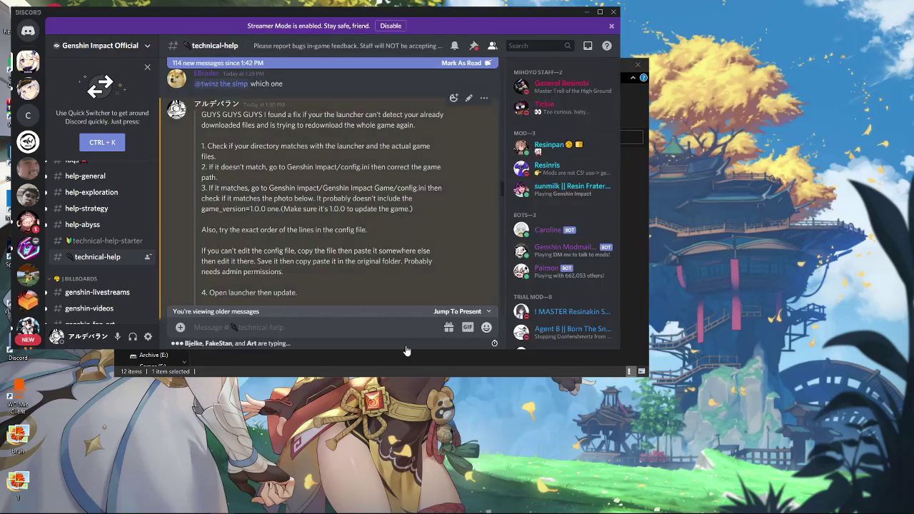
Read the launcher fix instructions in Discord's technical-help channel alongside the Genshin Impact Game folder window
left_click(307, 366)
left_click_drag(418, 65, 549, 73)
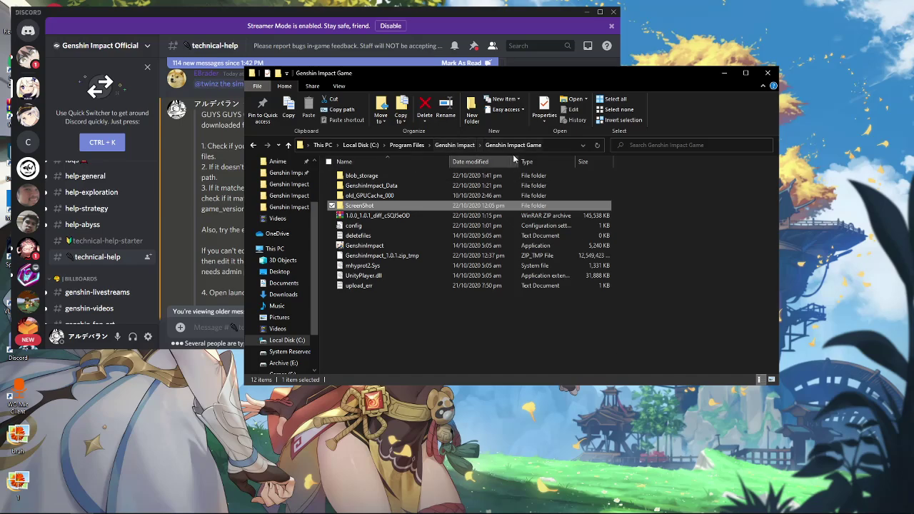
left_click_drag(528, 74, 584, 70)
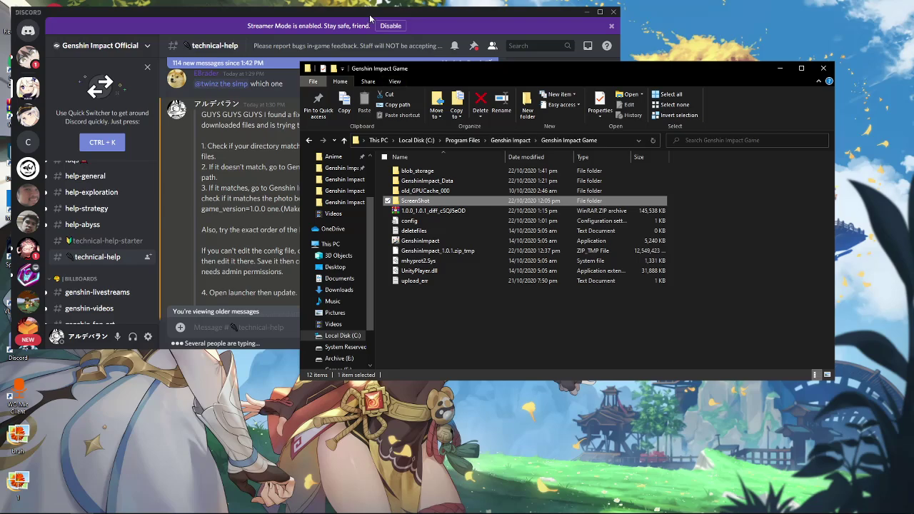
left_click(295, 125)
double_click(329, 114)
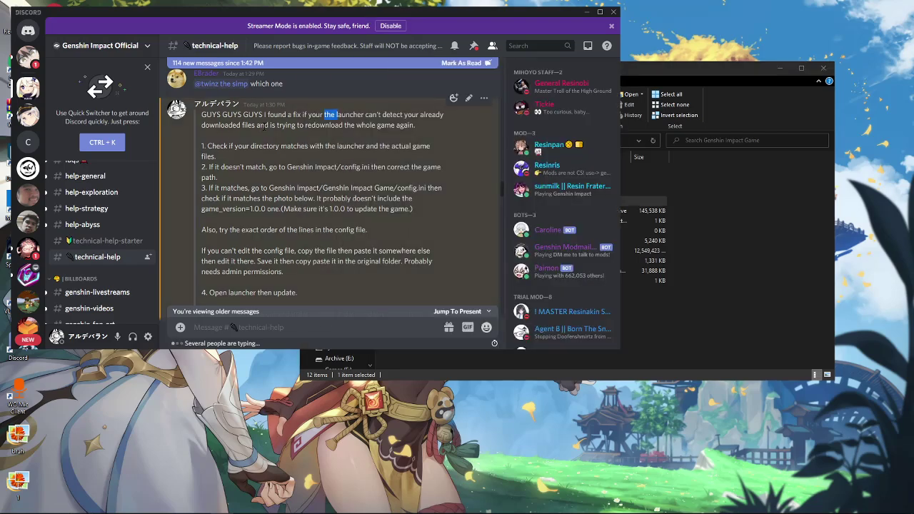
left_click(303, 130)
left_click(666, 69)
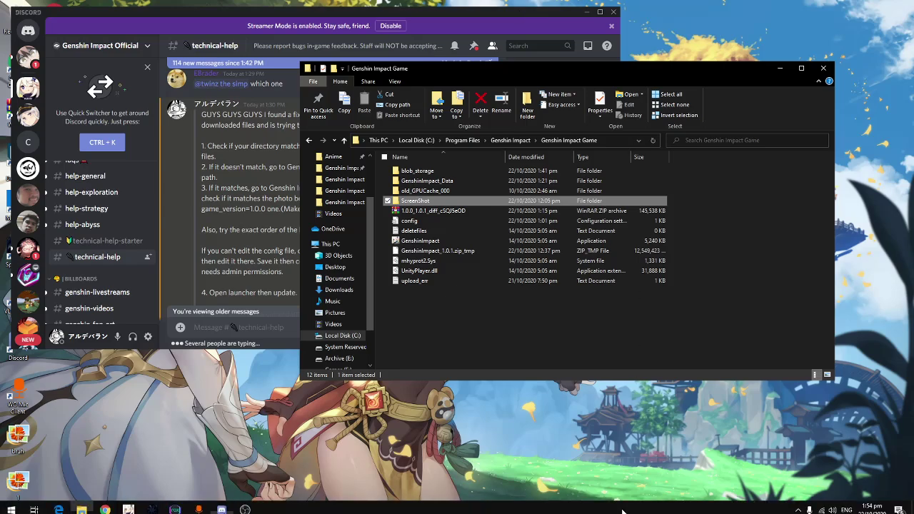
mouse_move(873, 508)
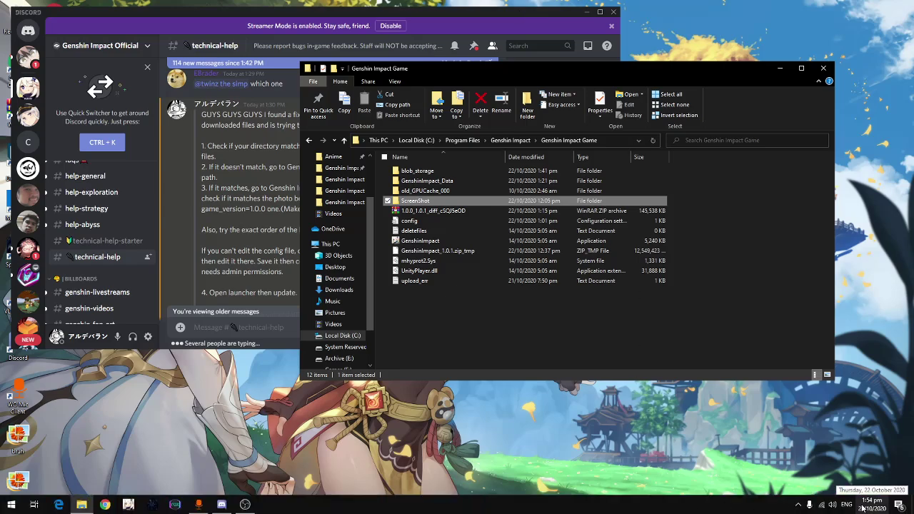
left_click_drag(493, 75, 428, 62)
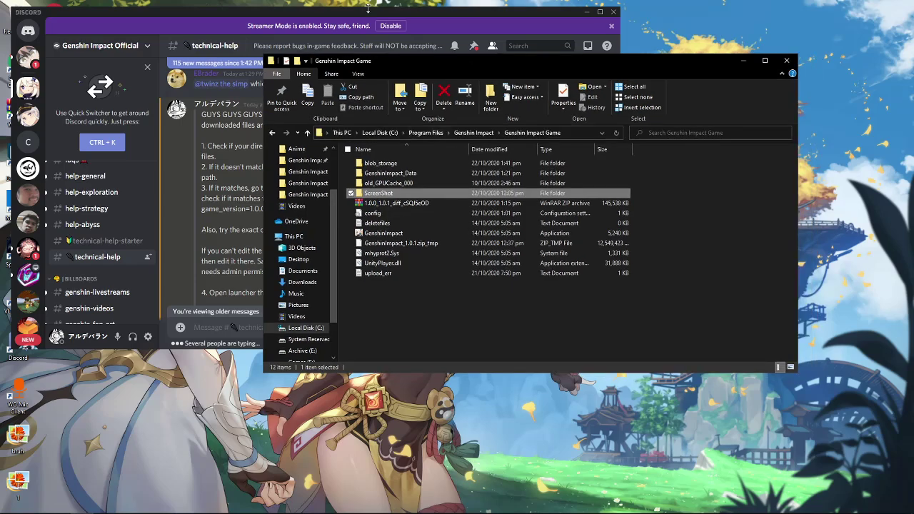
left_click(357, 27)
scroll(212, 145, "down", 1)
scroll(246, 170, "up", 1)
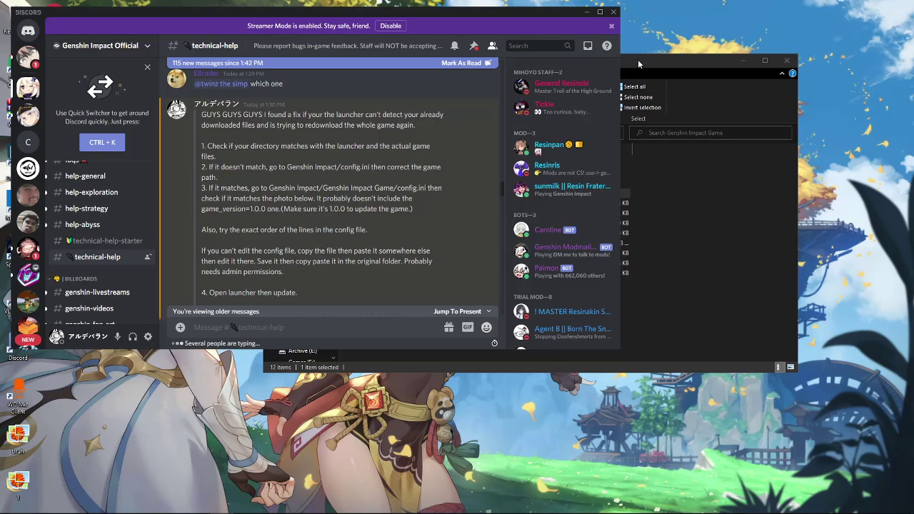
left_click_drag(637, 59, 662, 63)
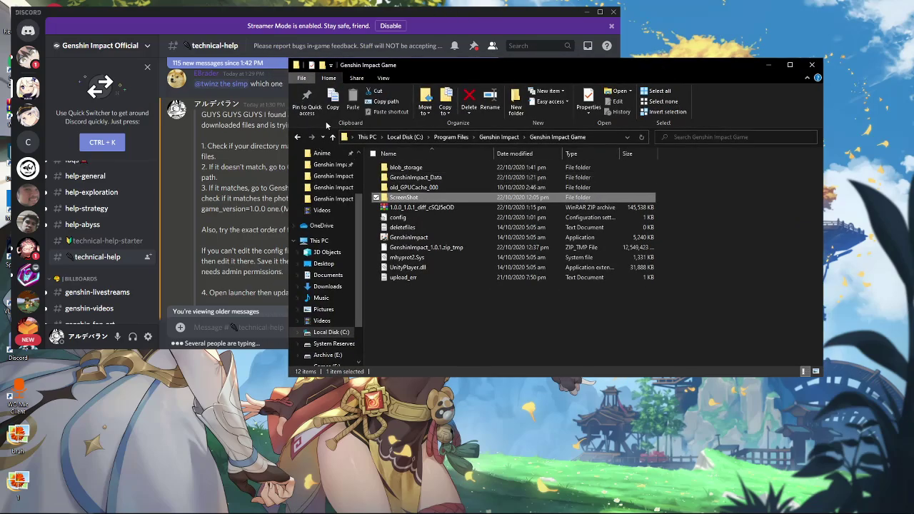
left_click_drag(464, 65, 492, 57)
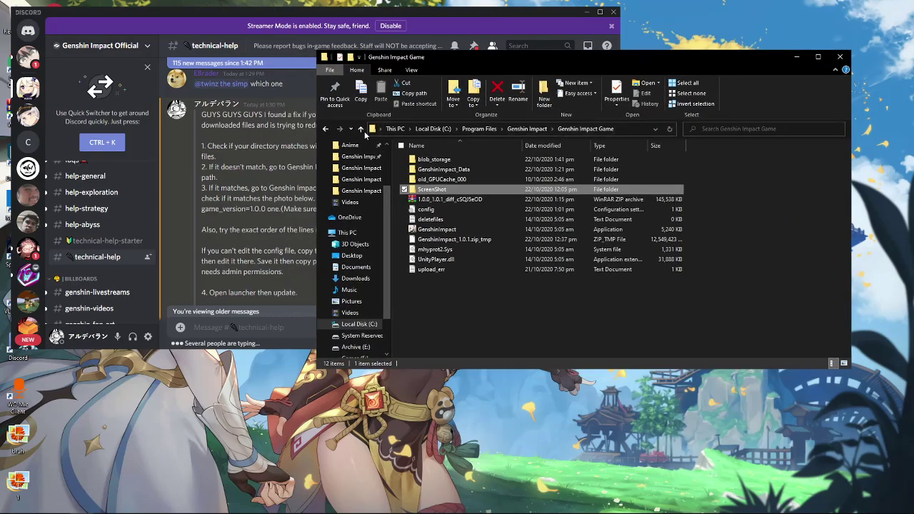
left_click_drag(553, 62, 535, 59)
left_click(385, 19)
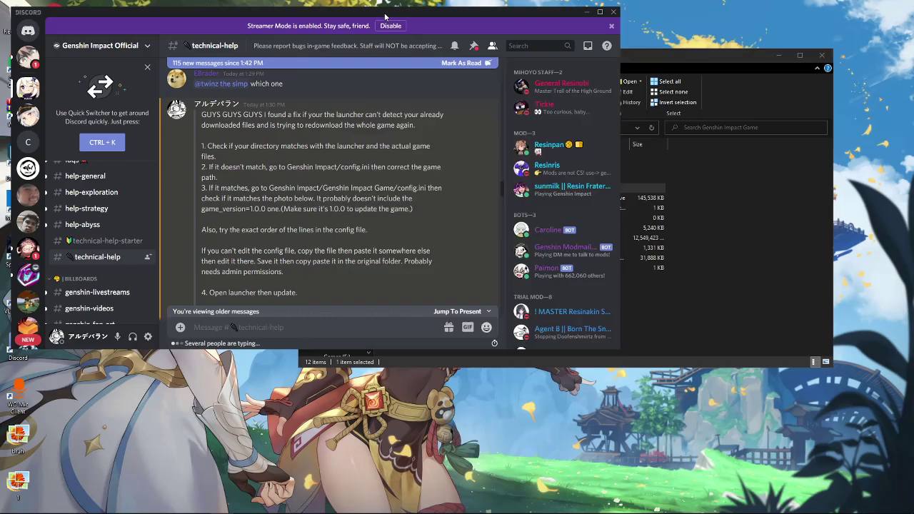
left_click(661, 54)
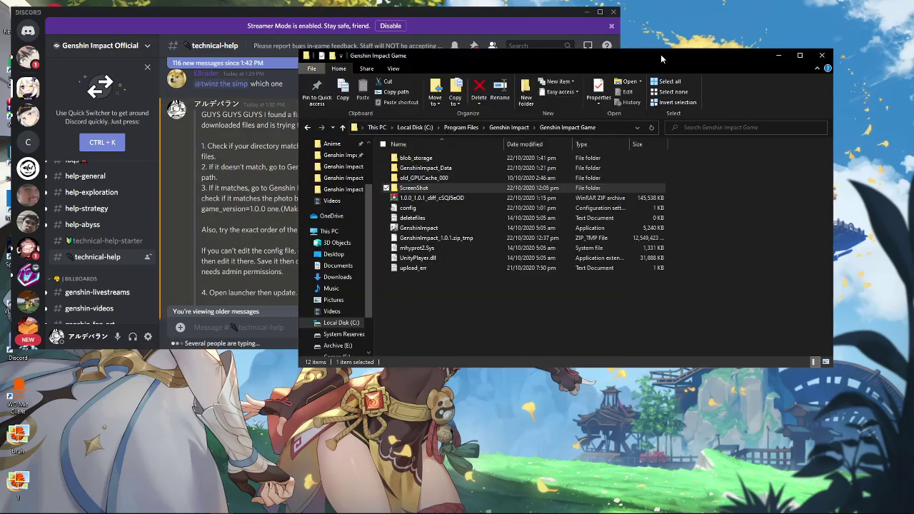
Go up to the Genshin Impact folder in Program Files and open its config file
left_click(509, 129)
left_click(428, 129)
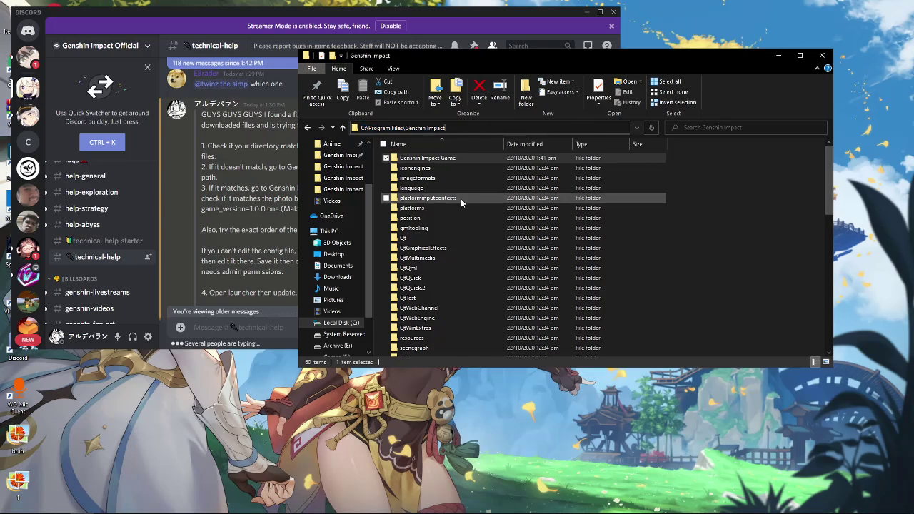
scroll(497, 219, "down", 1)
scroll(498, 223, "down", 6)
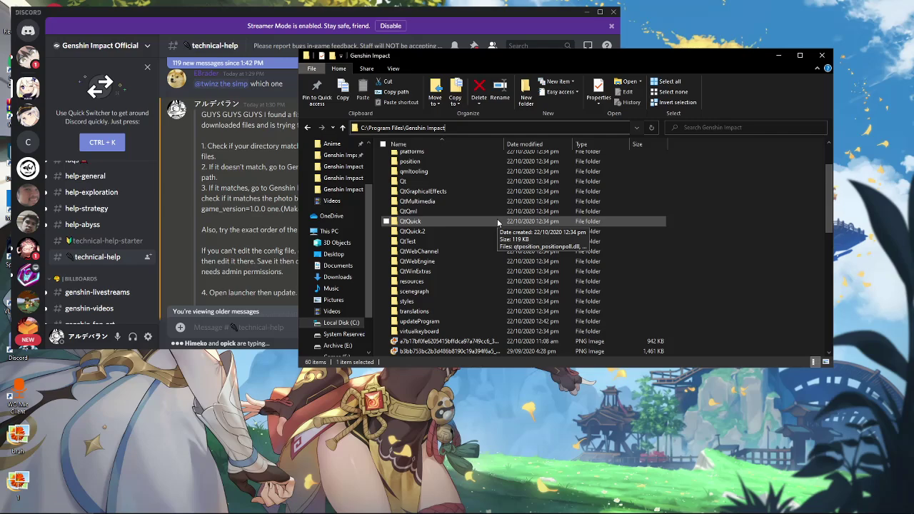
left_click(517, 262)
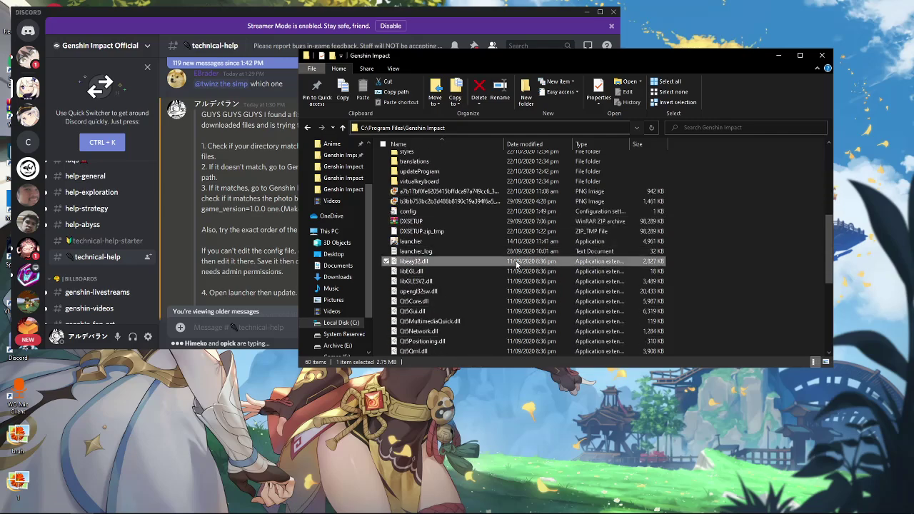
left_click(431, 243)
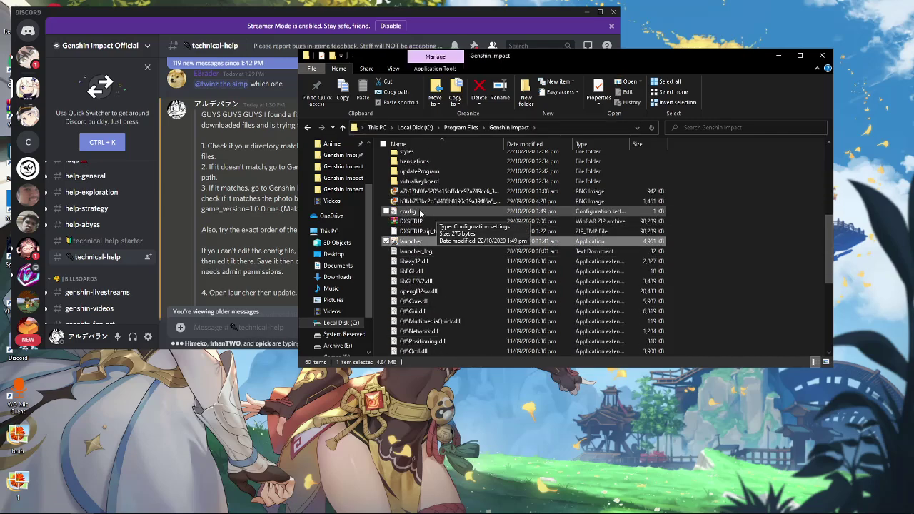
left_click(521, 127)
double_click(427, 211)
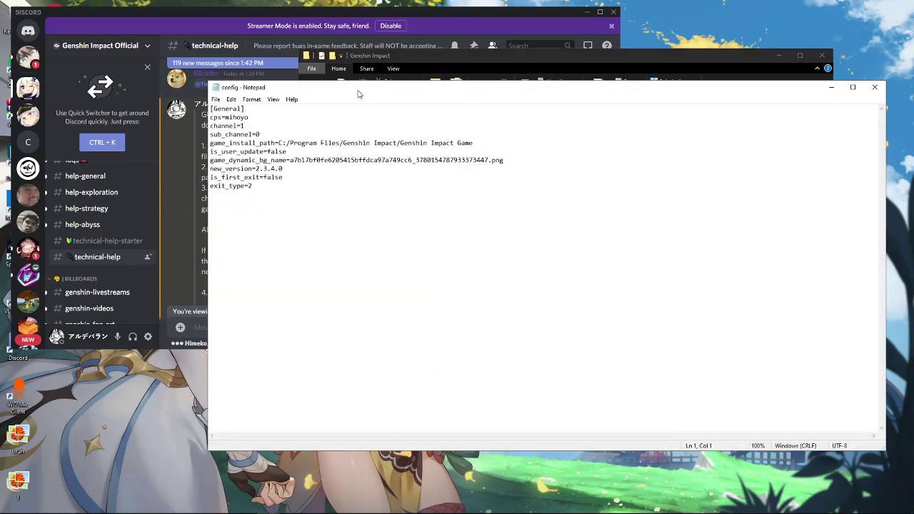
Examine the game_install_path entry in the launcher's config file, highlighting the Genshin Impact Game part of the path
left_click_drag(359, 95, 497, 88)
left_click_drag(631, 136, 415, 138)
left_click_drag(458, 56, 282, 80)
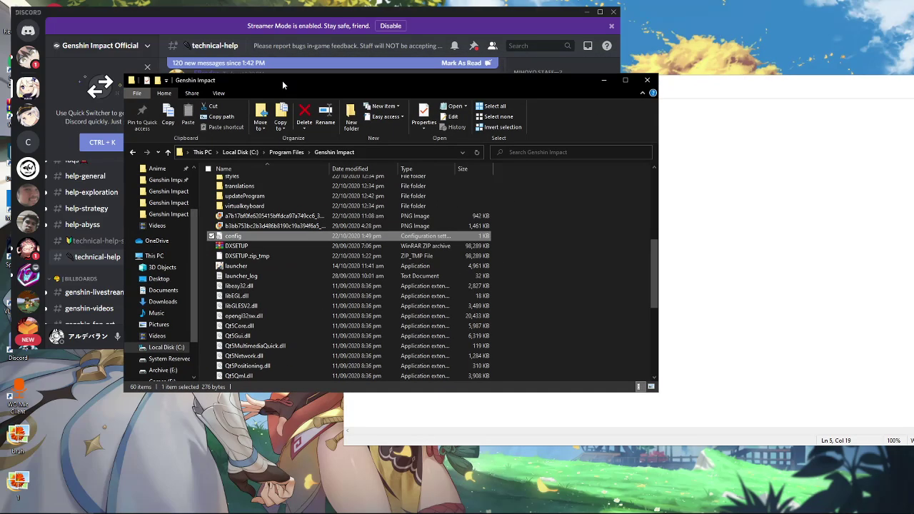
left_click(675, 80)
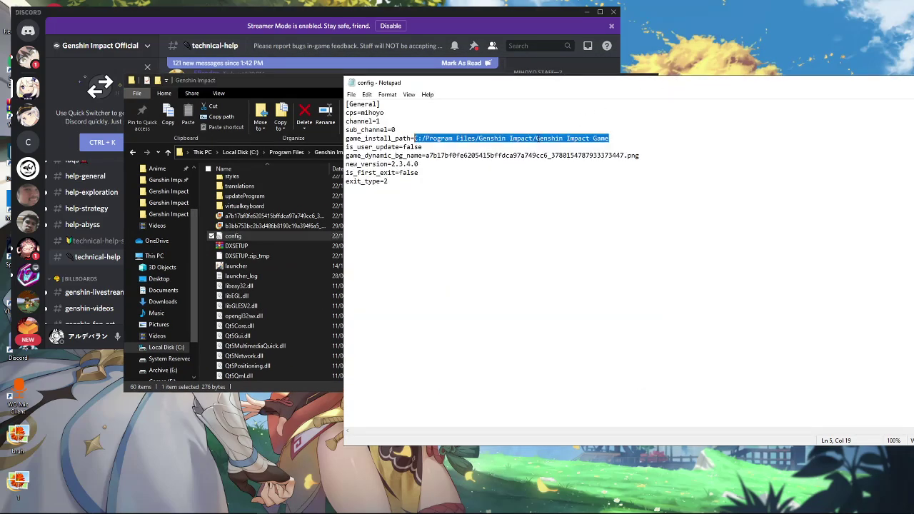
left_click_drag(610, 138, 537, 140)
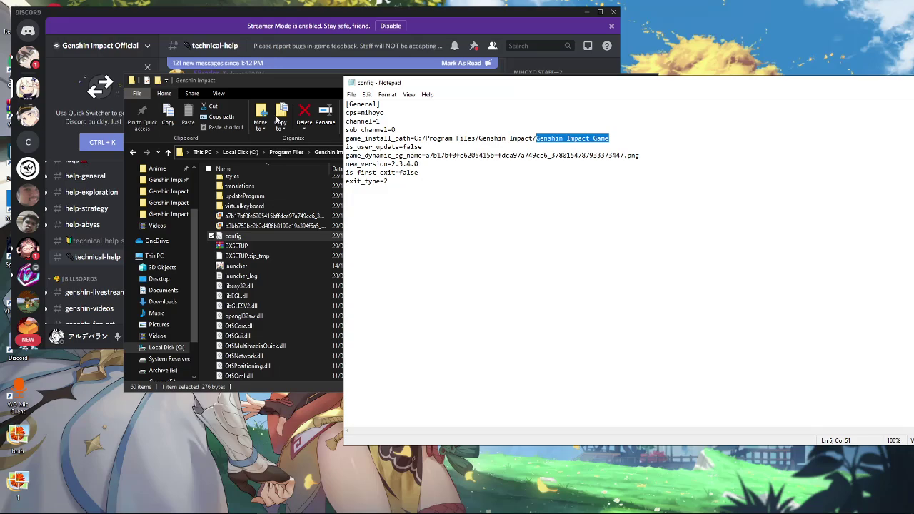
Compare the install path with the Genshin Impact Game folder in File Explorer and close the launcher's config file
left_click(267, 89)
scroll(294, 214, "up", 7)
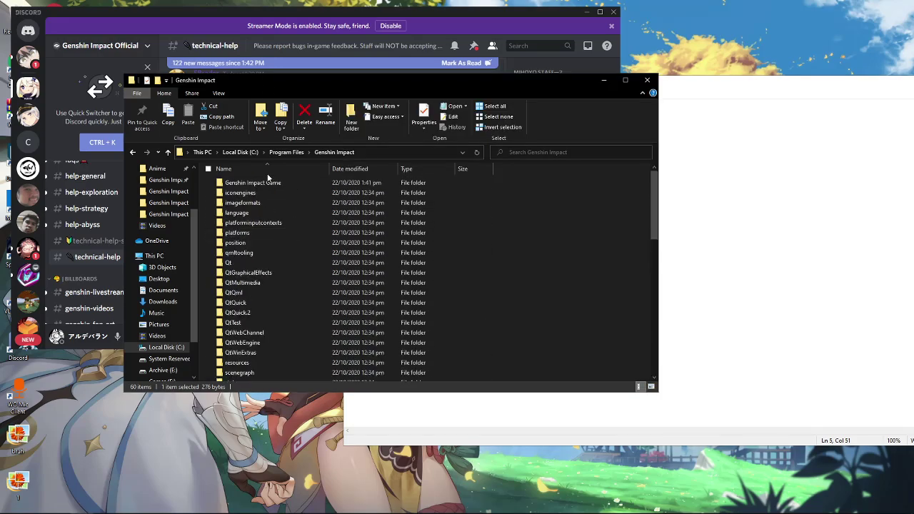
left_click(236, 184)
mouse_move(272, 187)
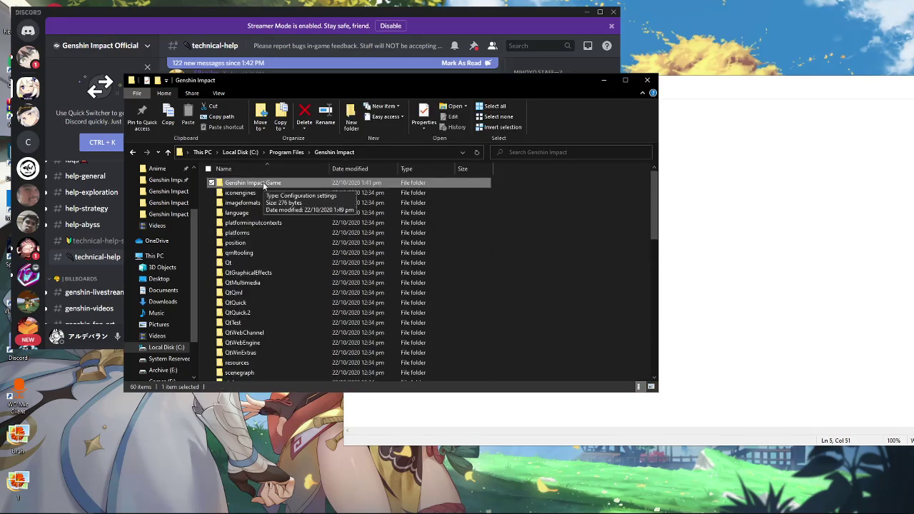
left_click(666, 91)
left_click_drag(668, 89, 544, 90)
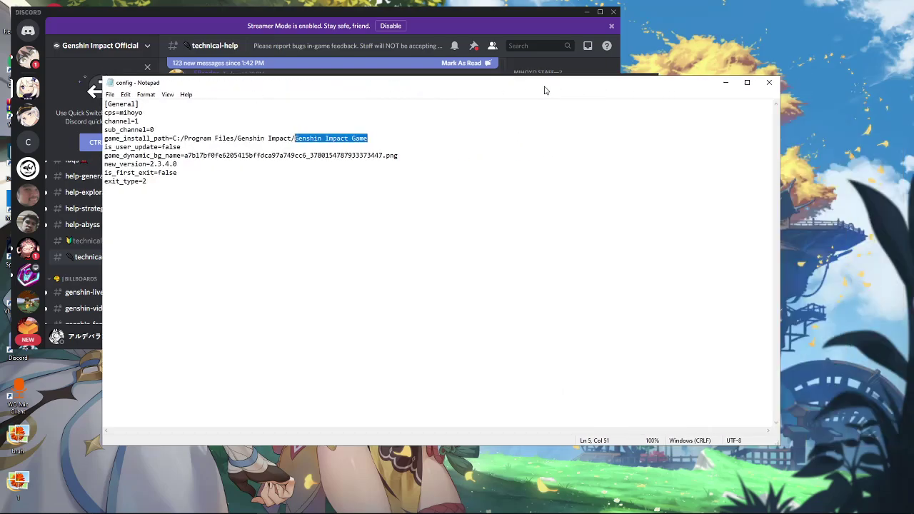
left_click(770, 83)
Enter the Genshin Impact Game folder, check its full path, and open the config file inside it
left_click_drag(456, 83, 694, 76)
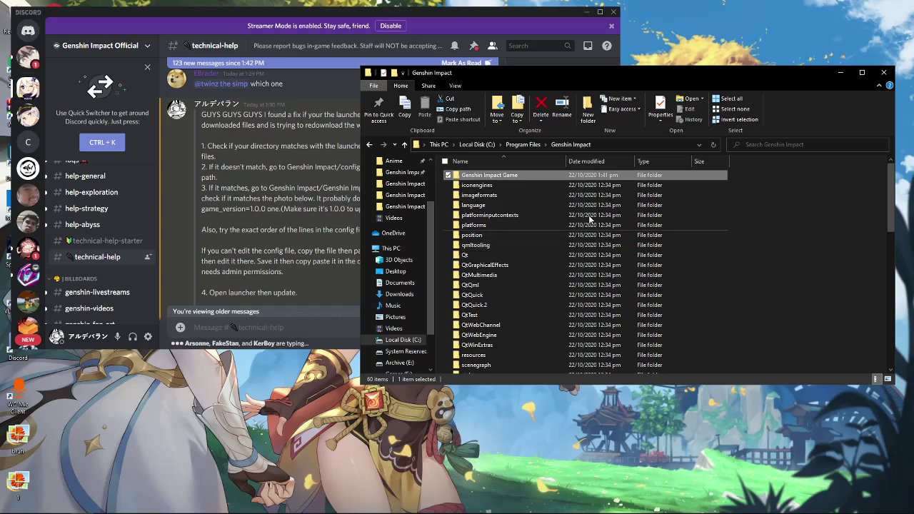
double_click(509, 178)
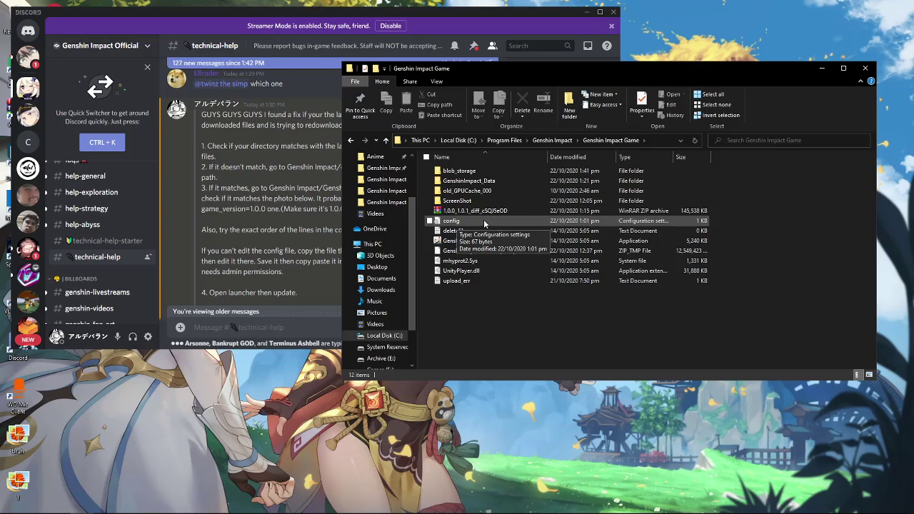
left_click(660, 140)
key("End")
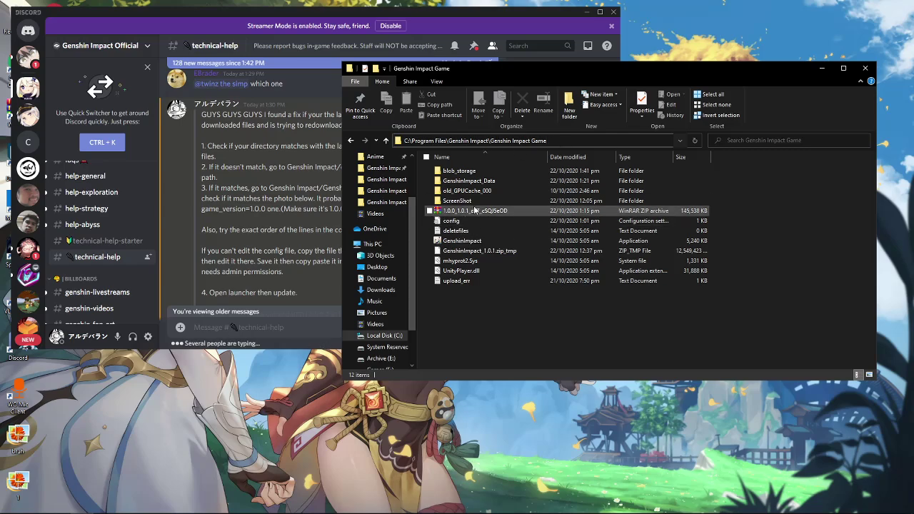
left_click(455, 222)
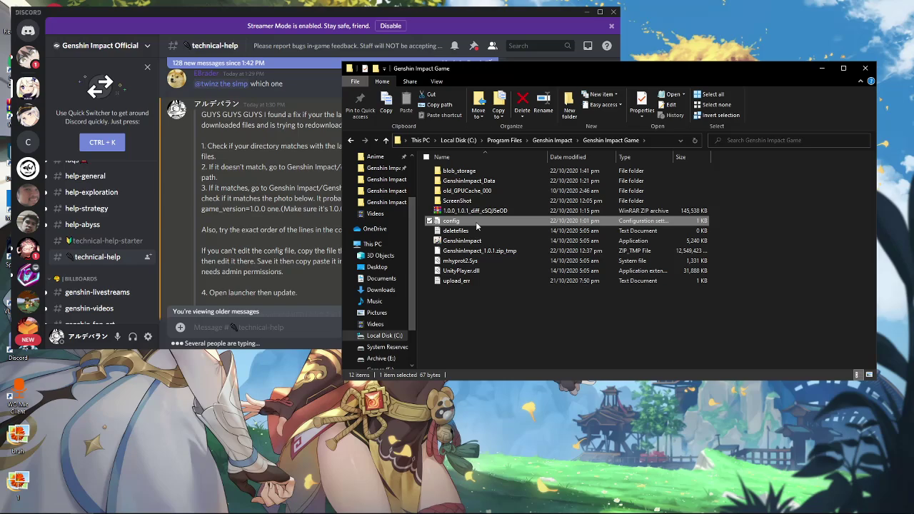
double_click(475, 222)
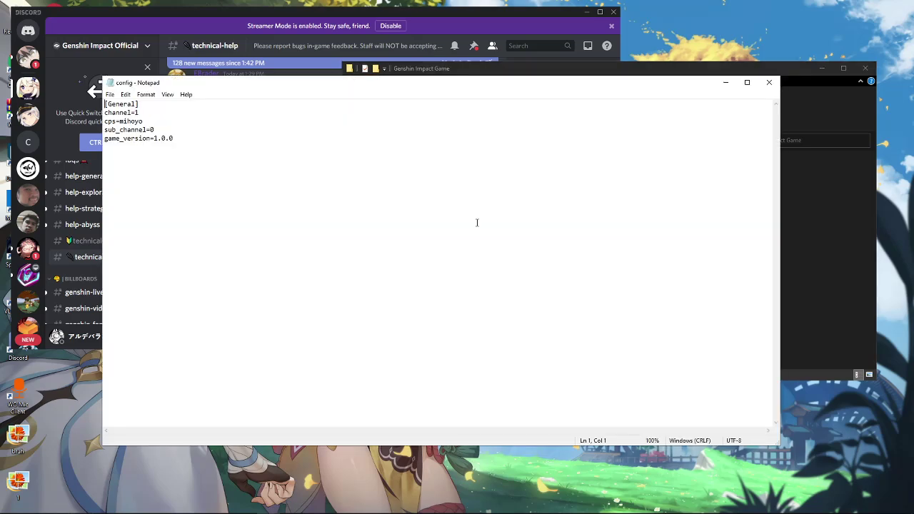
Examine the contents of the game folder's config file, highlighting all its lines and the game_version entry
left_click_drag(304, 86, 314, 104)
key("ctrl+a")
left_click(293, 163)
key("ctrl+a")
left_click_drag(281, 167, 176, 121)
left_click(254, 159)
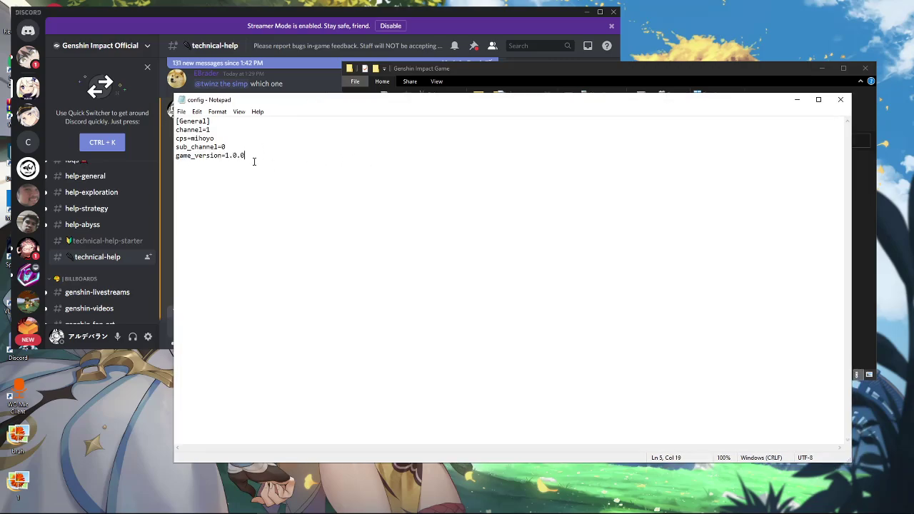
left_click_drag(265, 159, 175, 122)
left_click(268, 176)
left_click_drag(248, 155, 175, 160)
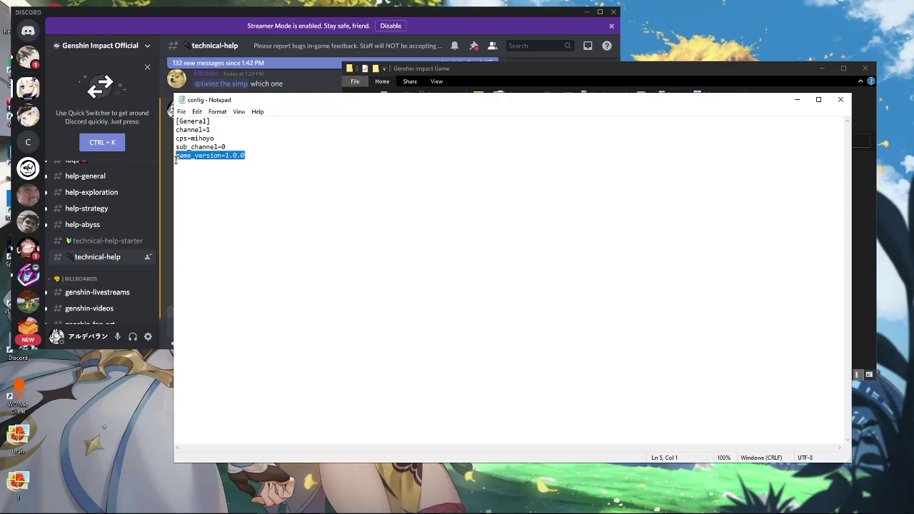
left_click(246, 158)
Check the exact order of the config lines by highlighting everything from [General] through game_version
left_click_drag(313, 102, 300, 99)
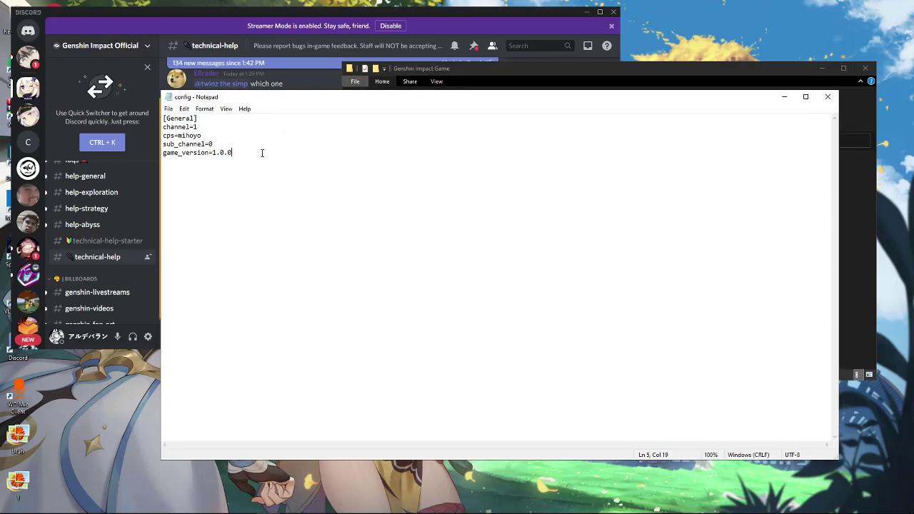
left_click_drag(262, 152, 160, 119)
left_click(234, 157)
left_click_drag(261, 169, 165, 117)
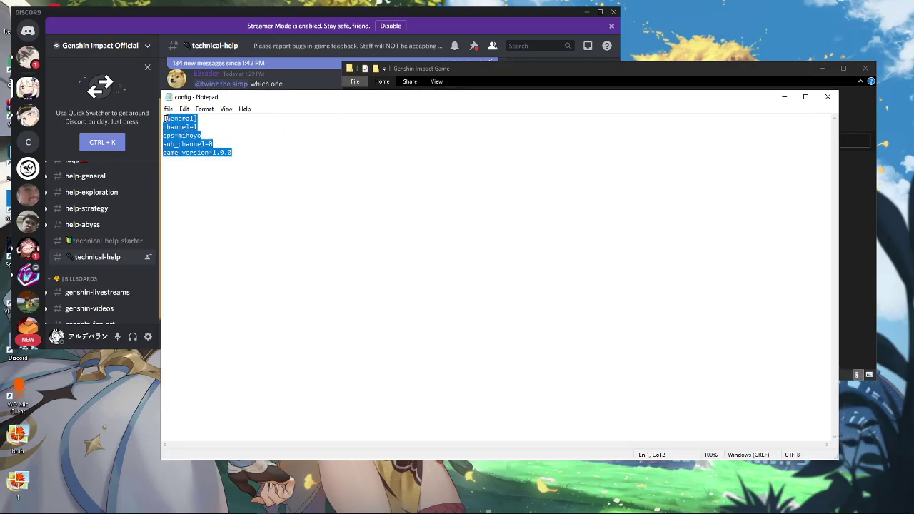
left_click(238, 152)
left_click_drag(255, 171, 160, 114)
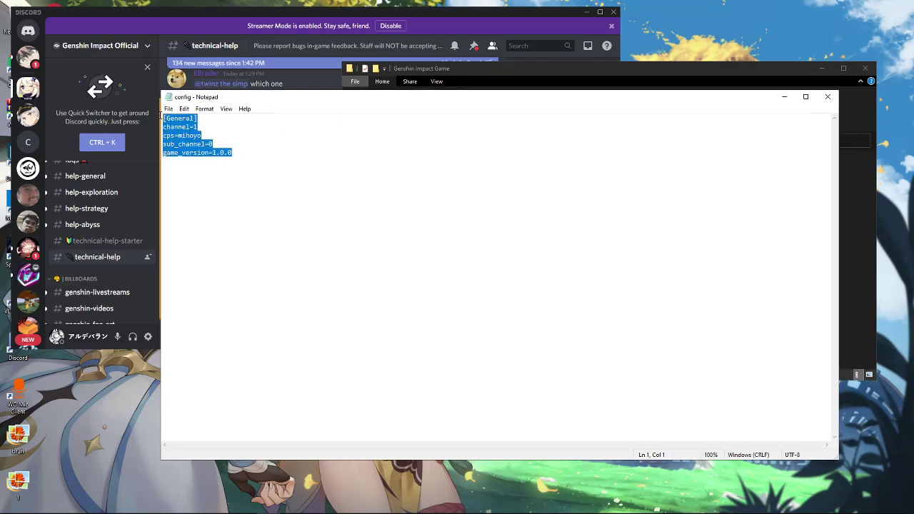
left_click(239, 158)
Check that the config file's last line reads game_version=1.0.0, highlighting that line
mouse_move(290, 104)
left_mouse_down()
mouse_move(303, 136)
mouse_move(312, 124)
mouse_move(293, 109)
left_mouse_up()
left_click_drag(223, 155, 144, 155)
left_click(233, 157)
key("ctrl+a")
left_click(236, 158)
left_click_drag(227, 157, 145, 154)
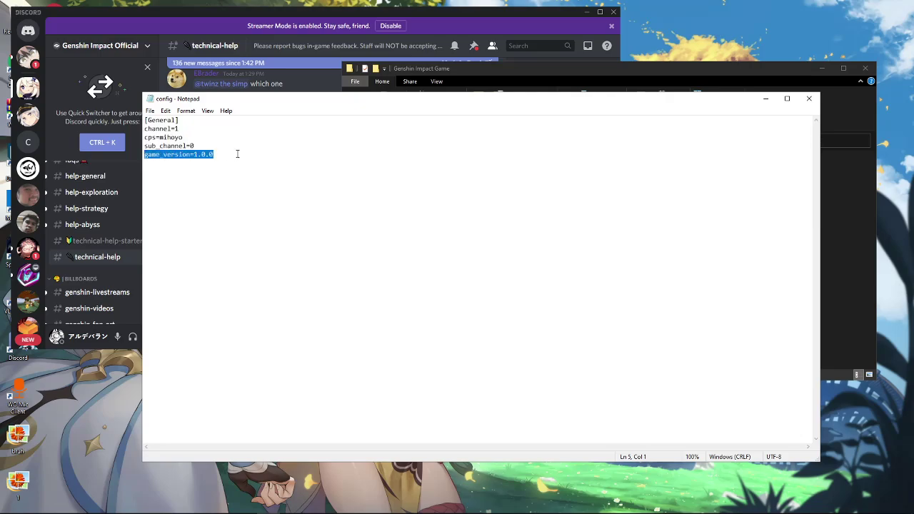
left_click(271, 156)
left_click_drag(303, 104, 298, 90)
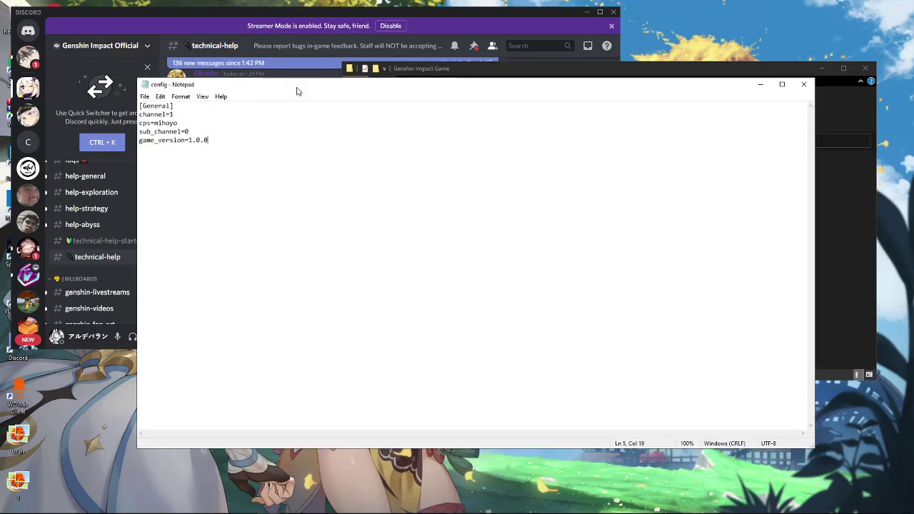
left_click_drag(595, 87, 536, 87)
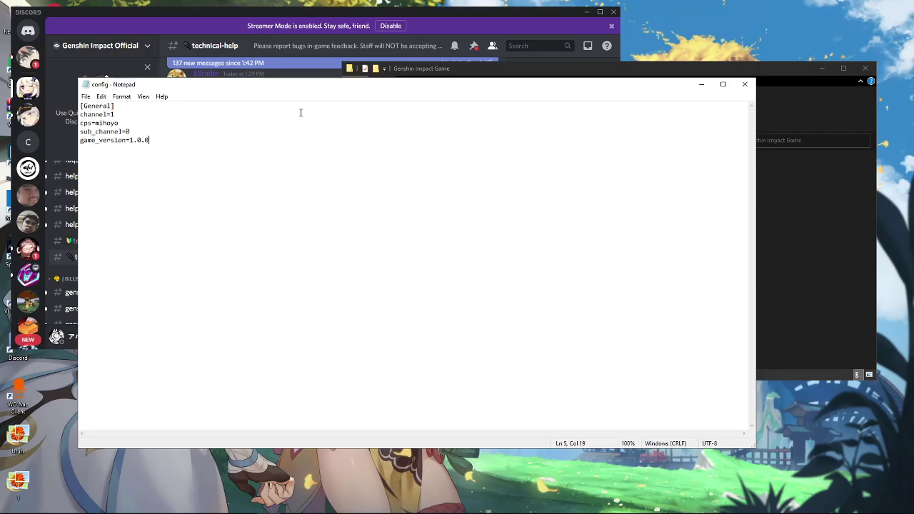
Close the game folder's config file and select the GenshinImpact application in the Genshin Impact Game folder
left_click_drag(365, 94, 379, 94)
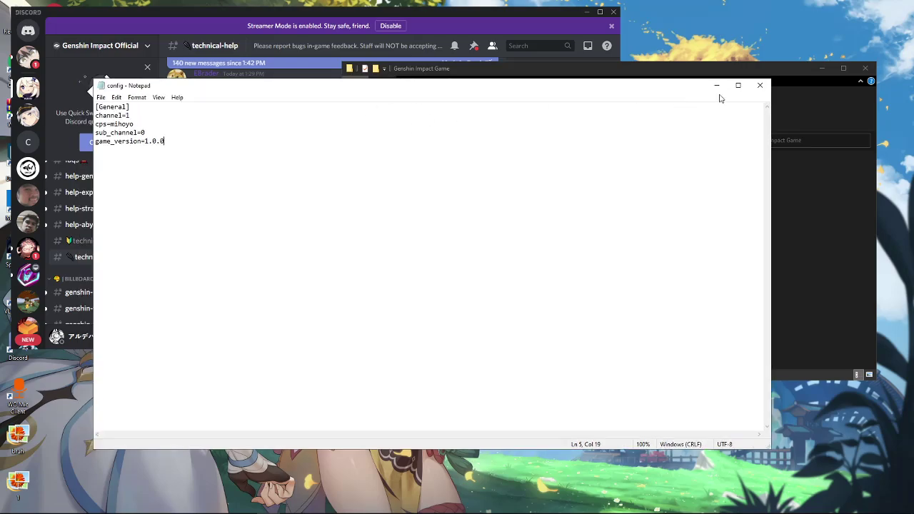
left_click(759, 84)
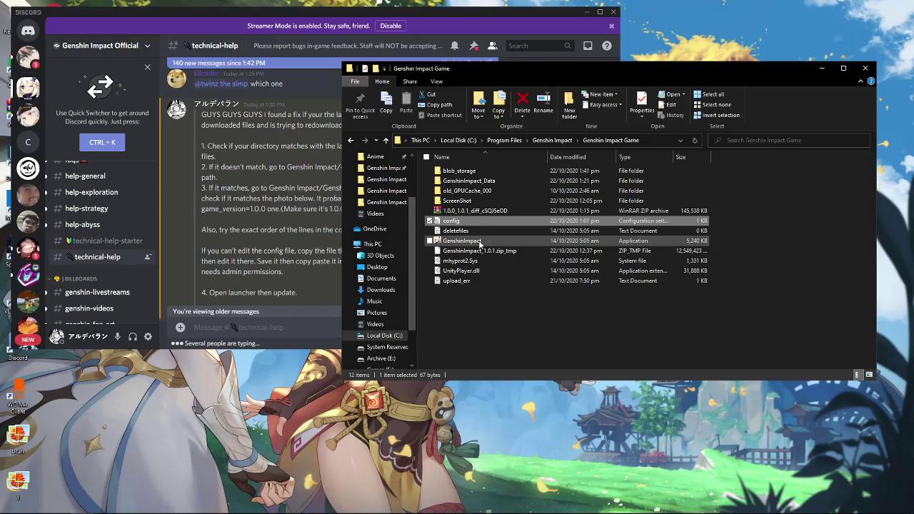
left_click(510, 243)
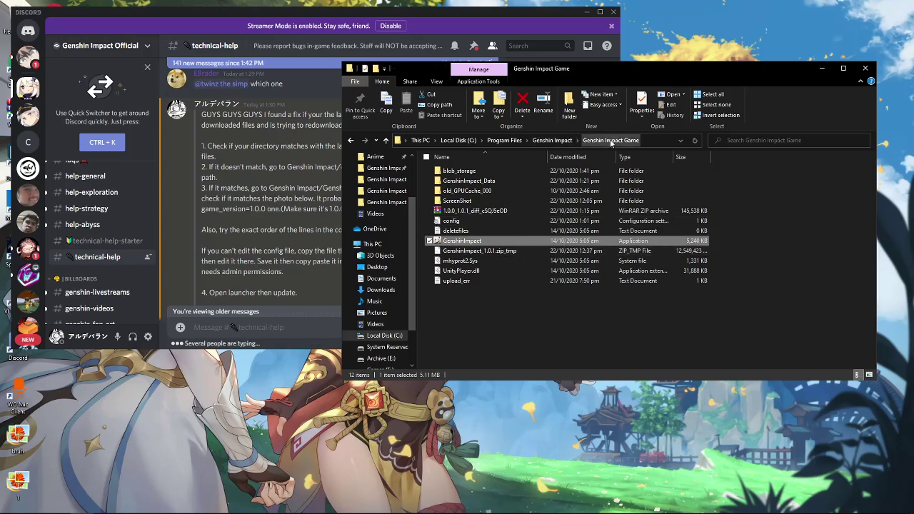
Look through the parent Genshin Impact folder for its launcher and config files, comparing it with the Genshin Impact Game subfolder, and return there
left_click(552, 140)
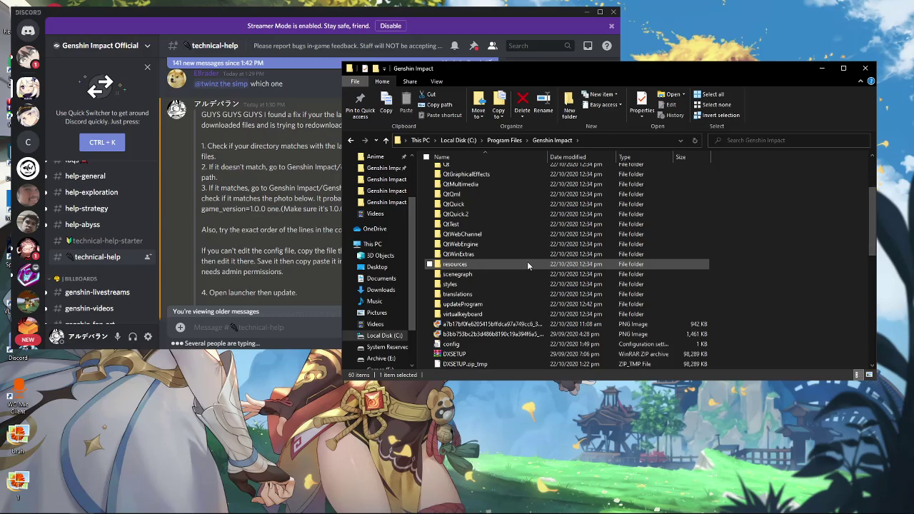
scroll(499, 298, "down", 1)
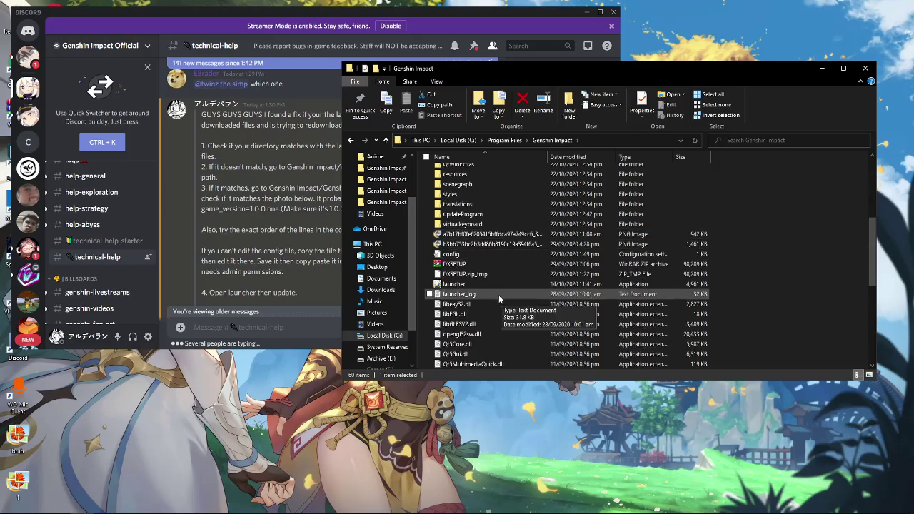
left_click(350, 142)
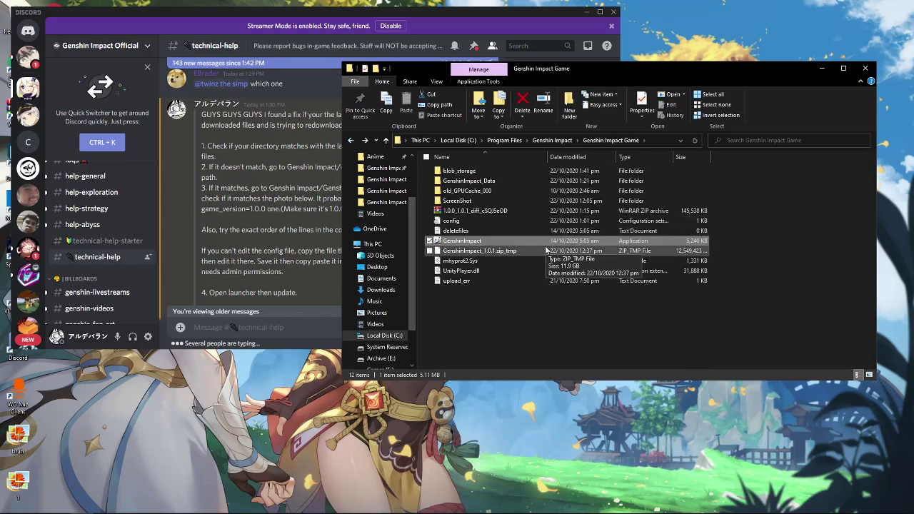
left_click(557, 142)
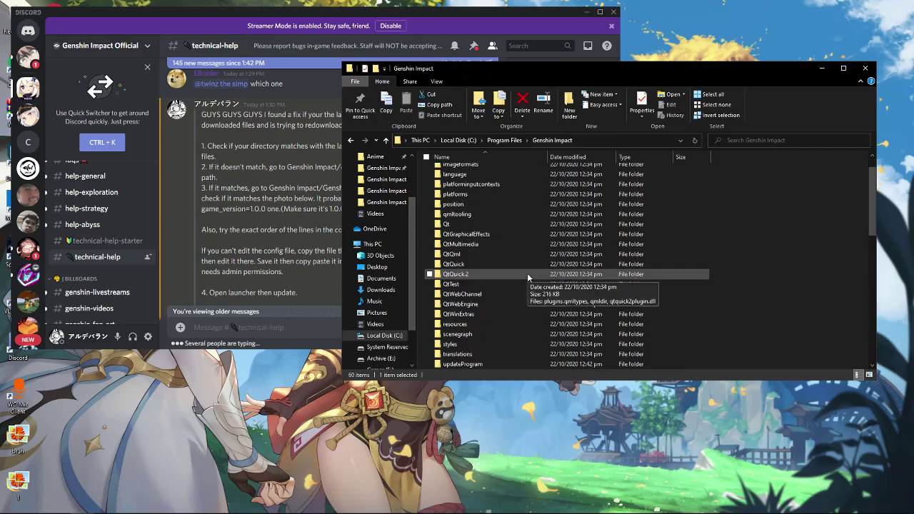
scroll(510, 302, "down", 5)
scroll(497, 314, "up", 4)
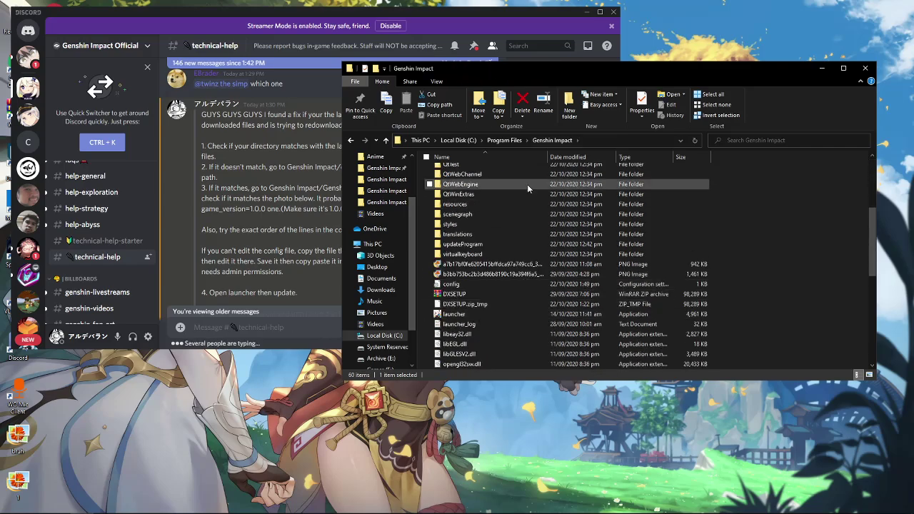
scroll(531, 230, "up", 1)
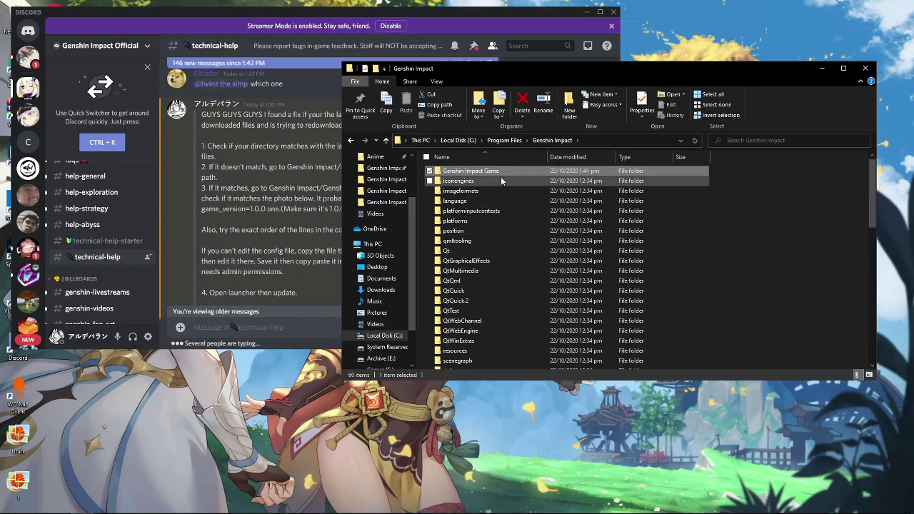
double_click(502, 178)
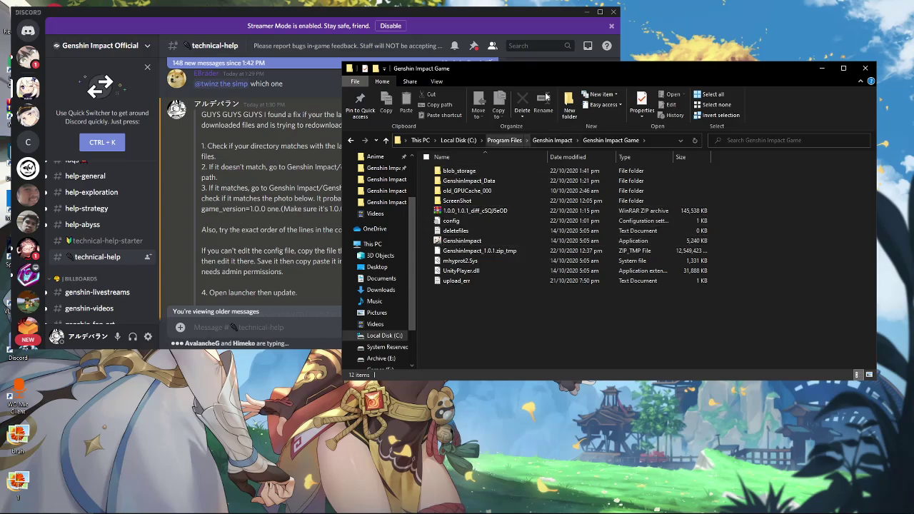
Reopen the config file in the Genshin Impact Game folder, check its game_version line by highlighting it, and close the file
left_click_drag(537, 82, 519, 76)
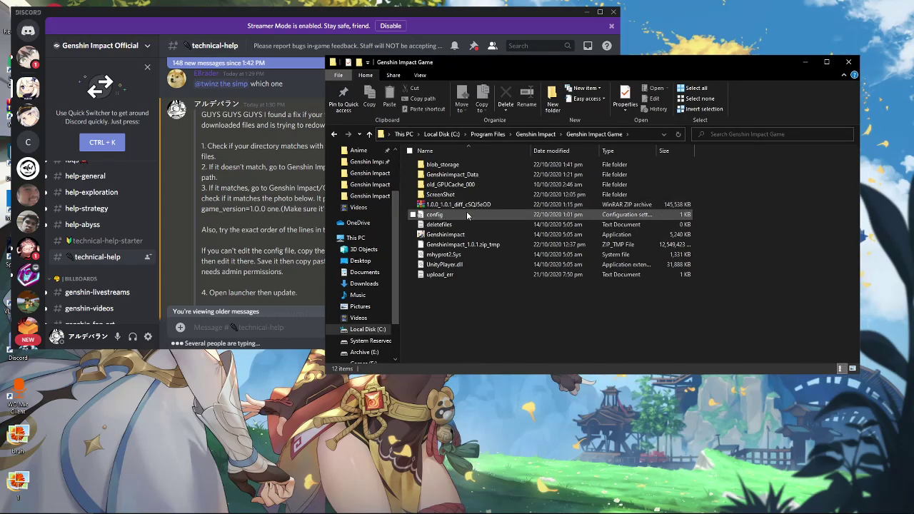
double_click(467, 214)
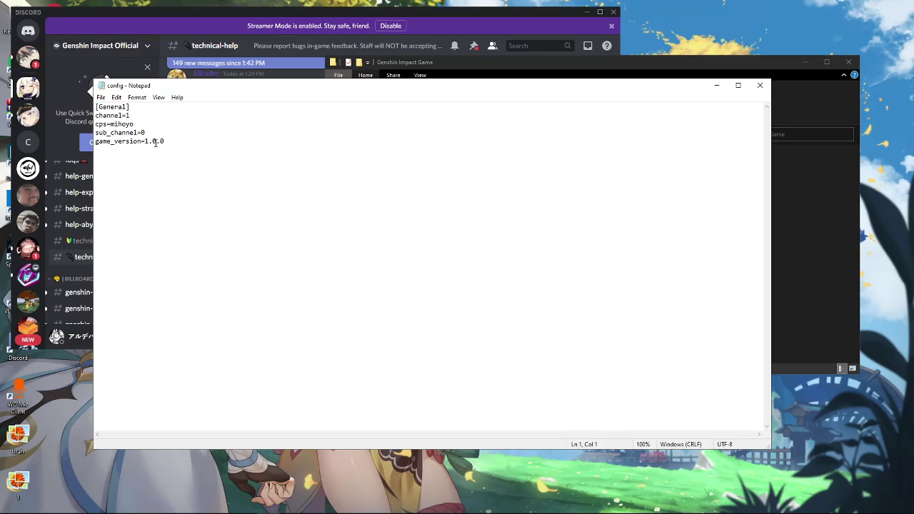
left_click_drag(164, 141, 95, 141)
left_click_drag(194, 91, 316, 88)
left_click_drag(778, 89, 727, 95)
left_click(780, 91)
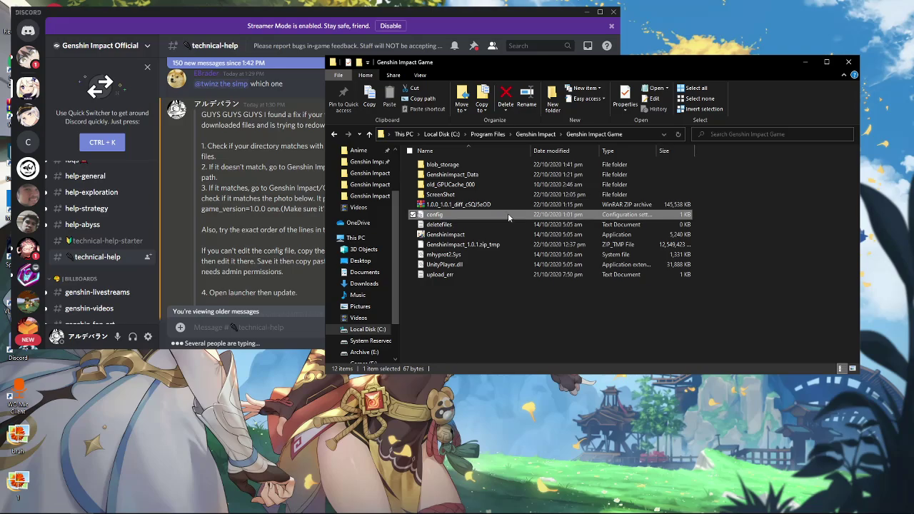
Copy the config file from the Genshin Impact Game folder to an empty spot on the desktop
right_click(425, 216)
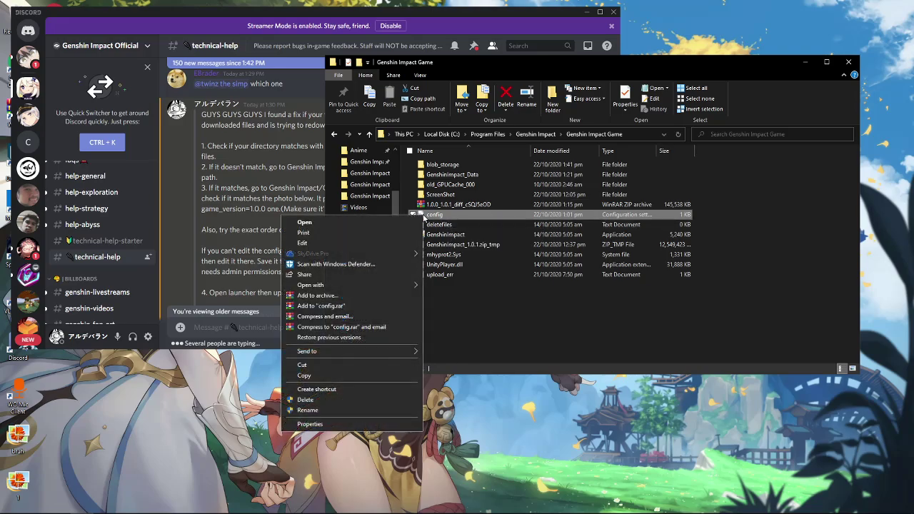
left_click(304, 375)
left_click_drag(651, 63, 530, 54)
left_click(771, 110)
right_click(781, 115)
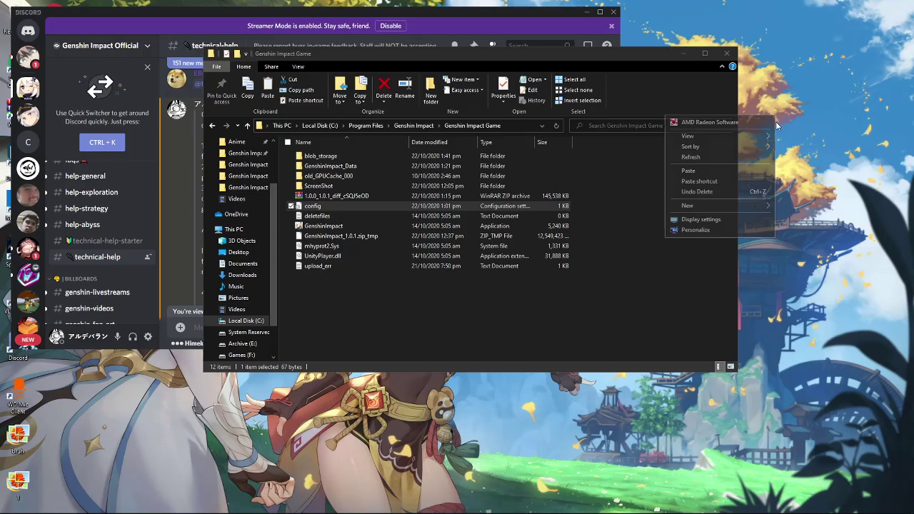
left_click(717, 171)
left_click_drag(777, 66, 849, 72)
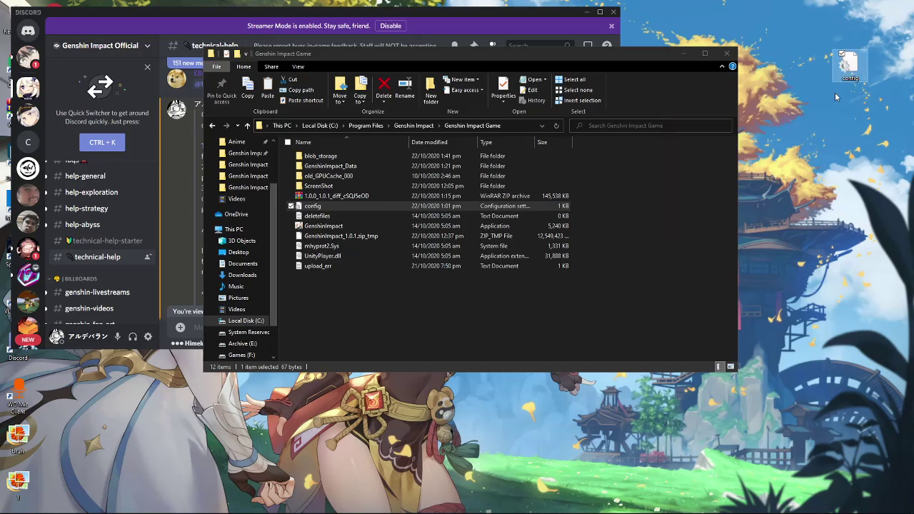
Open the desktop copy of config, highlight its game_version line as the one to edit, and close the file
double_click(849, 72)
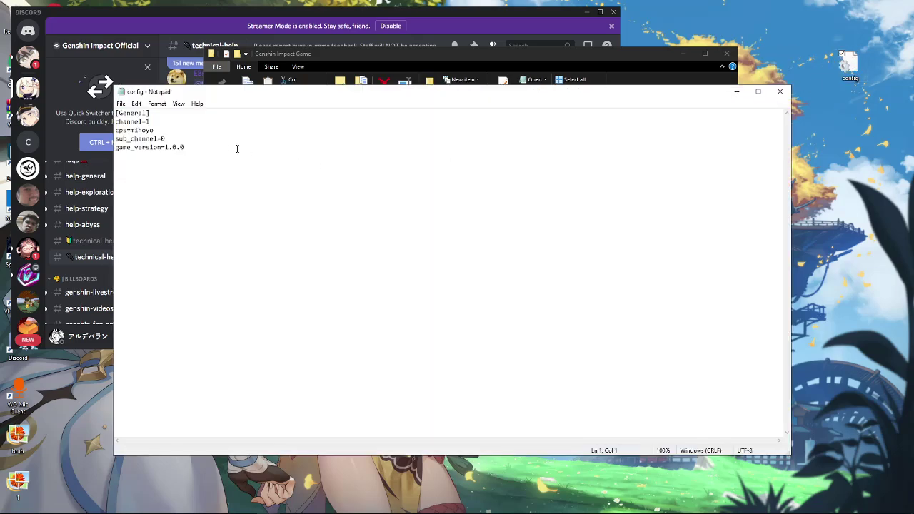
left_click_drag(237, 149, 115, 147)
left_click(779, 91)
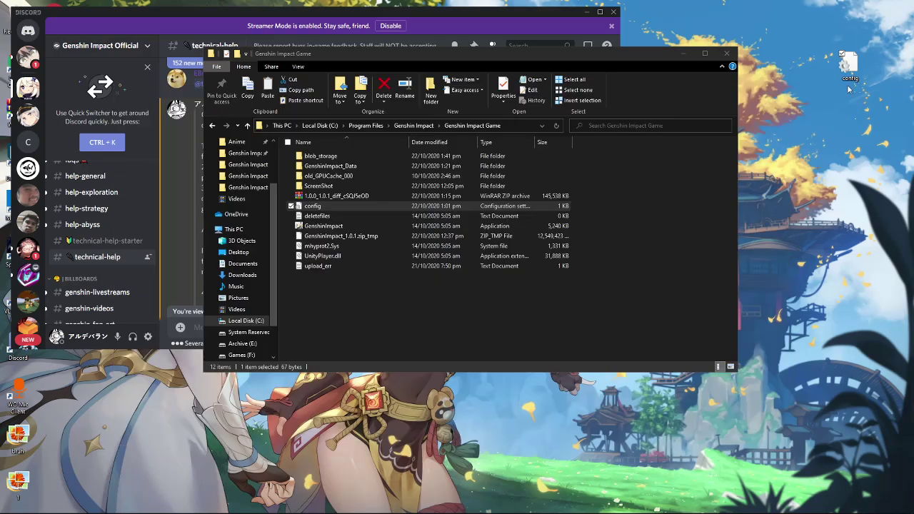
left_click_drag(850, 68, 811, 75)
Run the launcher application from the Genshin Impact folder and examine which action its main button offers
left_click_drag(539, 57, 610, 54)
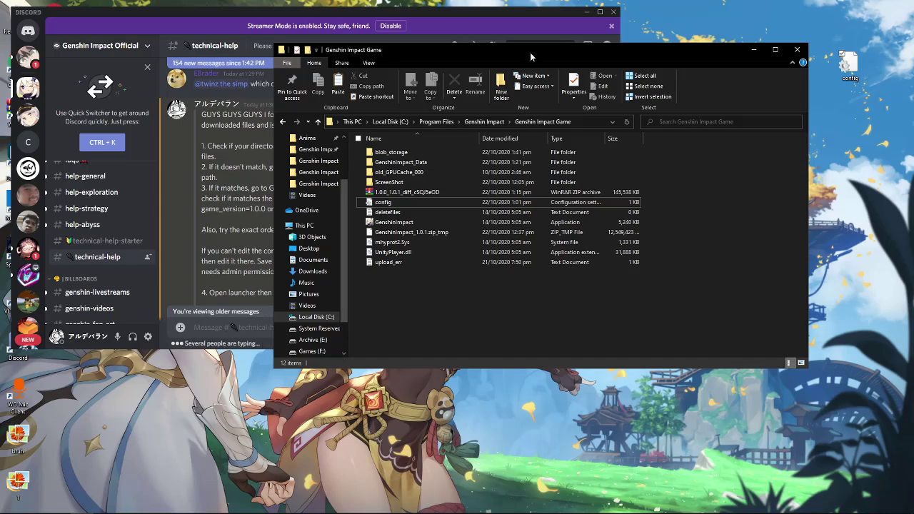
left_click_drag(529, 52, 513, 47)
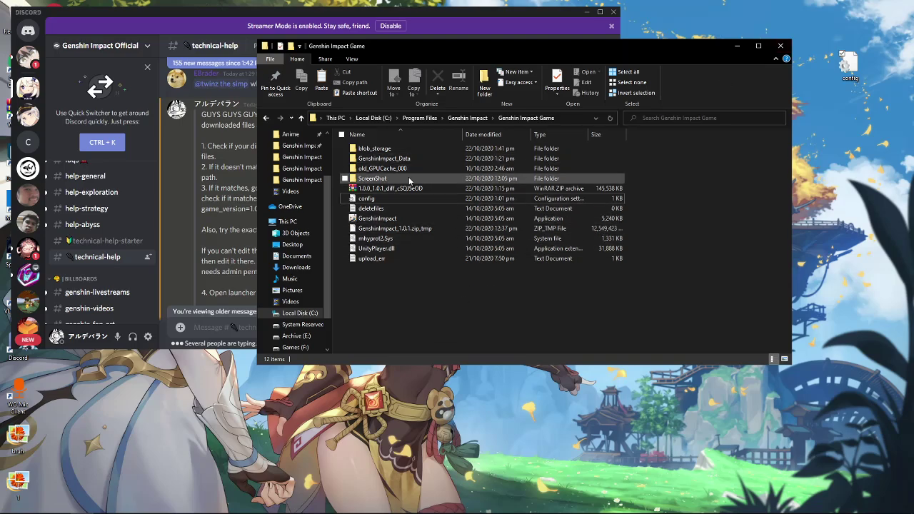
scroll(428, 221, "down", 2)
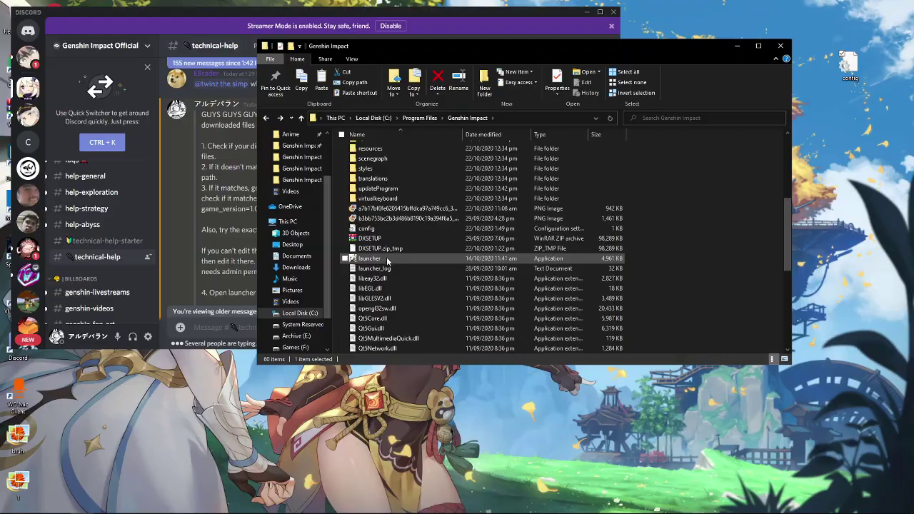
double_click(387, 261)
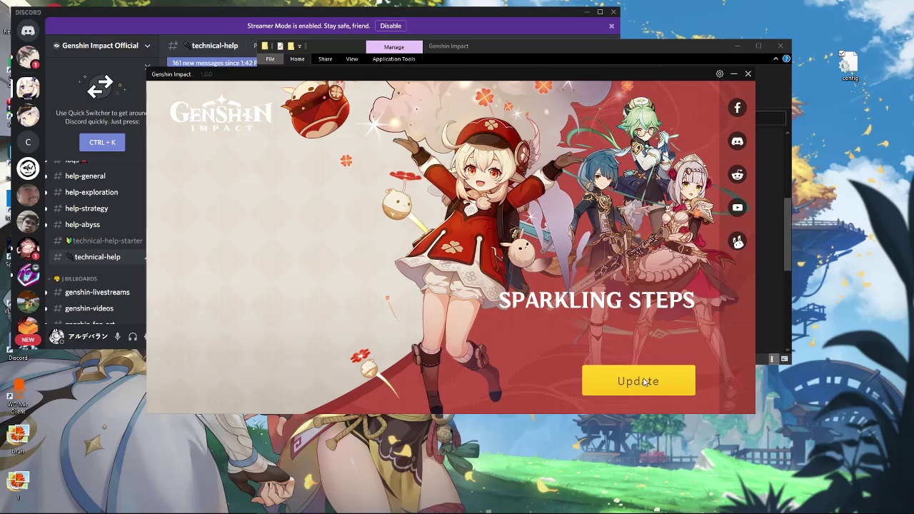
left_click_drag(556, 75, 548, 72)
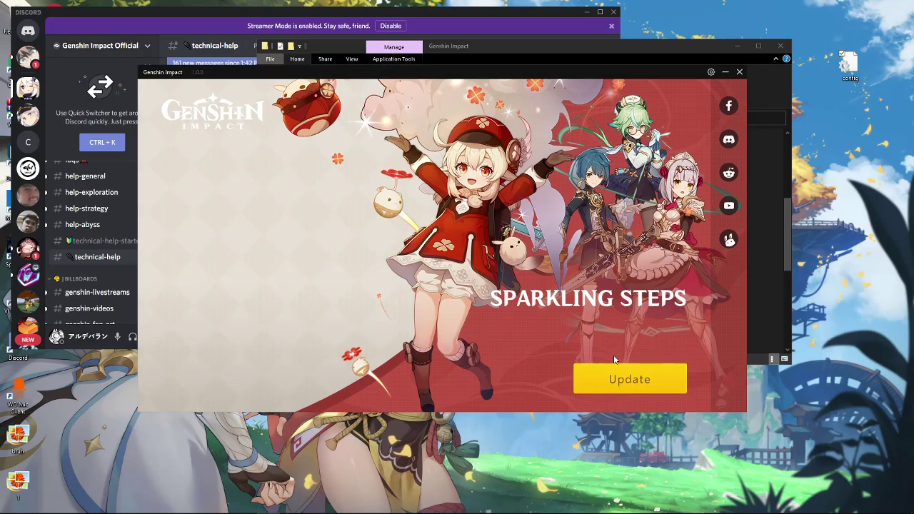
left_click_drag(586, 84, 564, 71)
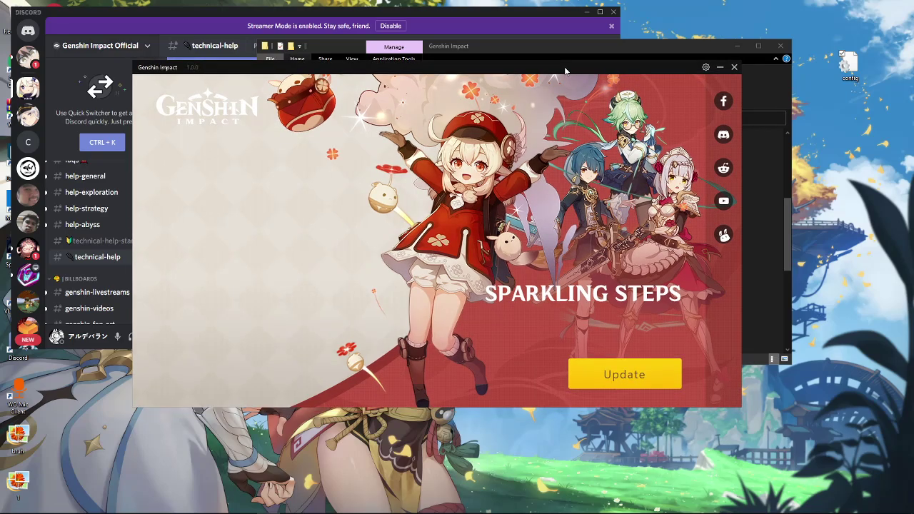
left_click_drag(564, 71, 534, 66)
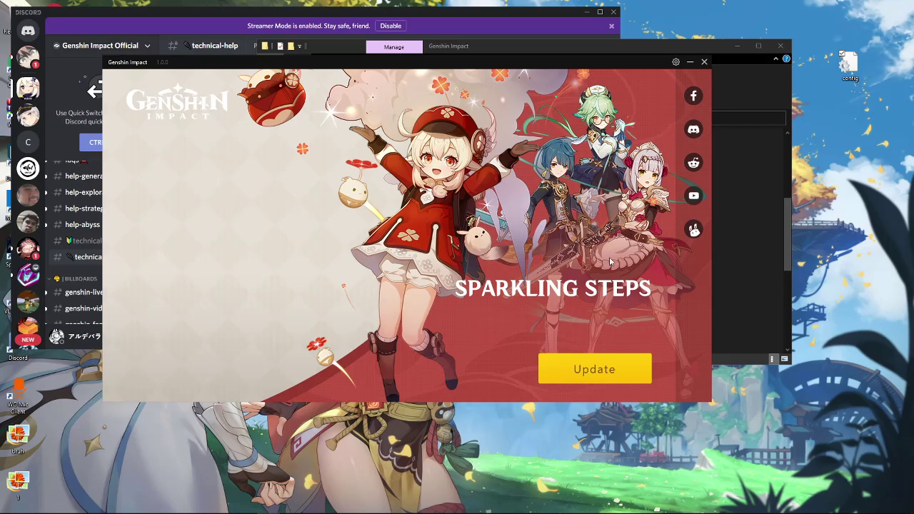
left_click_drag(716, 62, 695, 60)
left_click(695, 59)
Open the 1.0.0_1.0.1_diff_cSQJ5eOD archive from the Genshin Impact Game folder and place its window beside the folder
left_click_drag(577, 47, 590, 59)
double_click(389, 160)
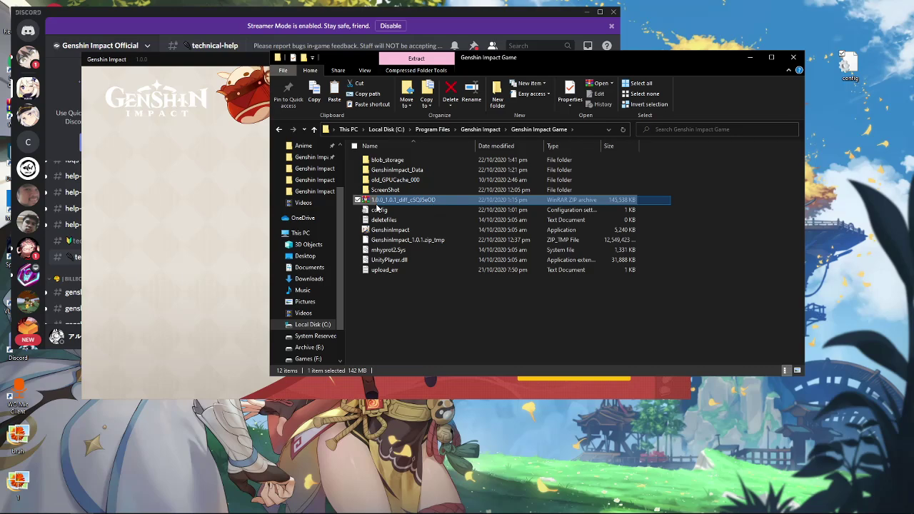
double_click(403, 200)
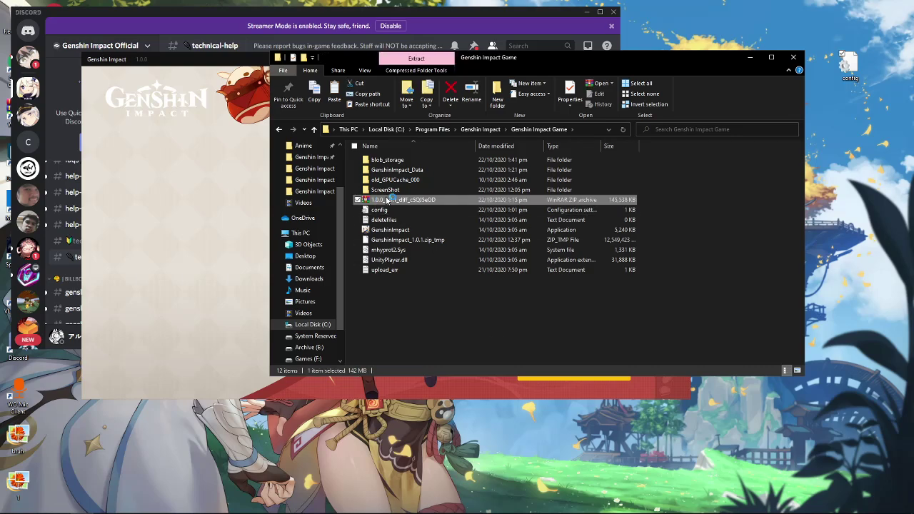
left_click_drag(396, 85, 797, 88)
Select everything in the diff archive and compare its contents with the files in the Genshin Impact Game folder
left_click_drag(615, 265, 578, 167)
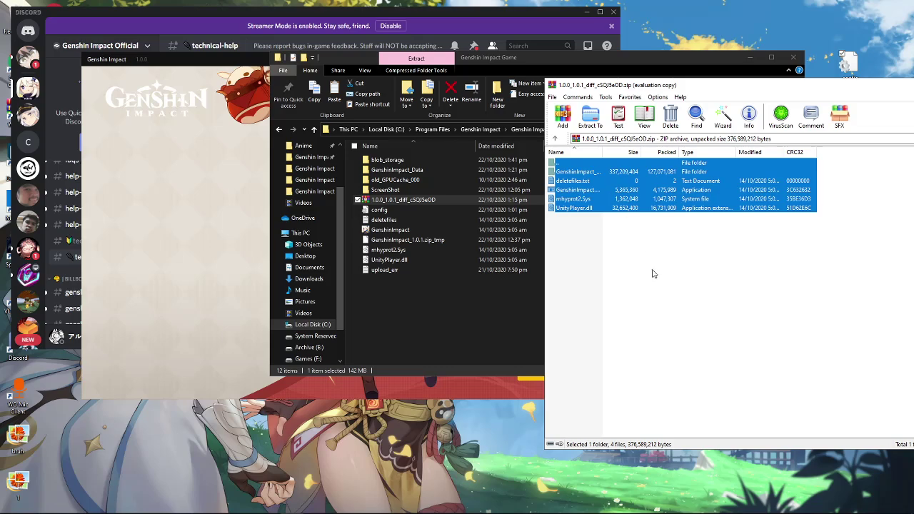
left_click_drag(629, 88, 628, 68)
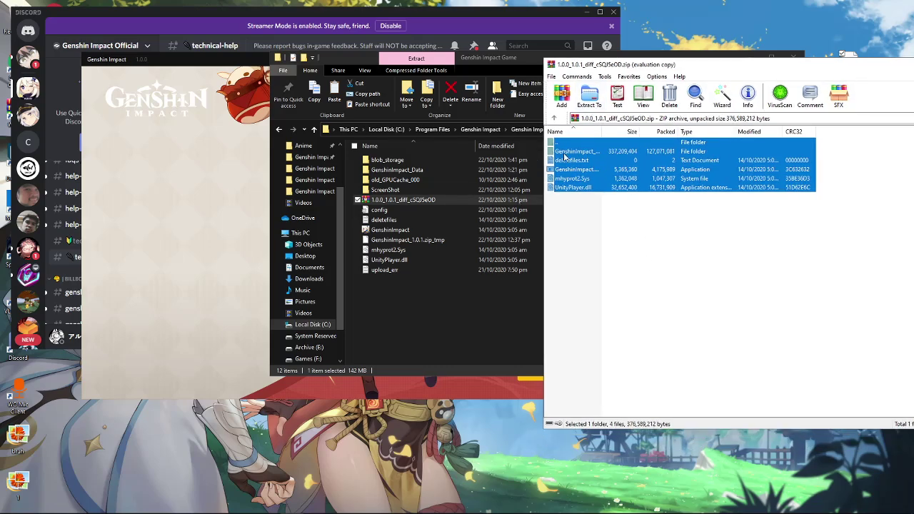
left_click_drag(506, 59, 415, 58)
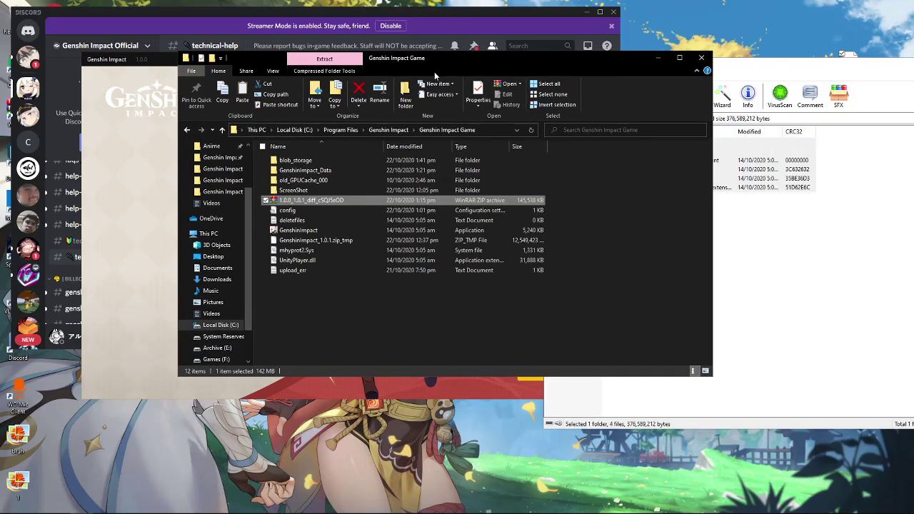
left_click(490, 320)
key("alt+Tab")
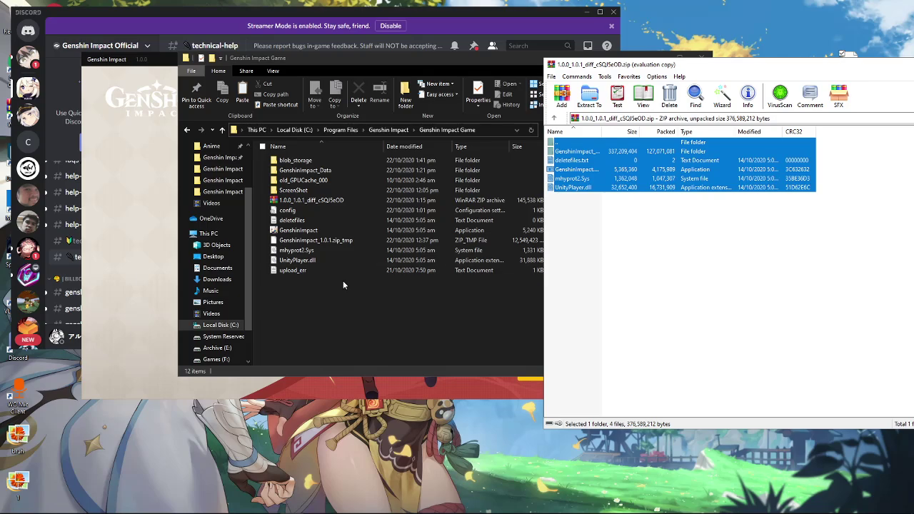
left_click(344, 281)
left_click(660, 200)
Inspect individual items in the archive, including the contents of its GenshinImpact_Data folder, and return to the archive's root
left_click(585, 172)
left_click_drag(602, 242, 583, 148)
left_click(593, 222)
left_click(591, 178)
double_click(578, 151)
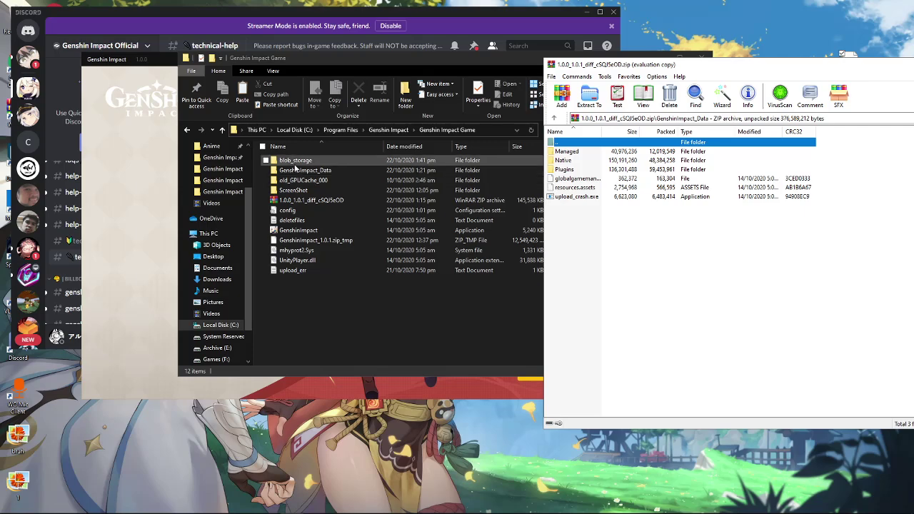
left_click(638, 232)
double_click(598, 144)
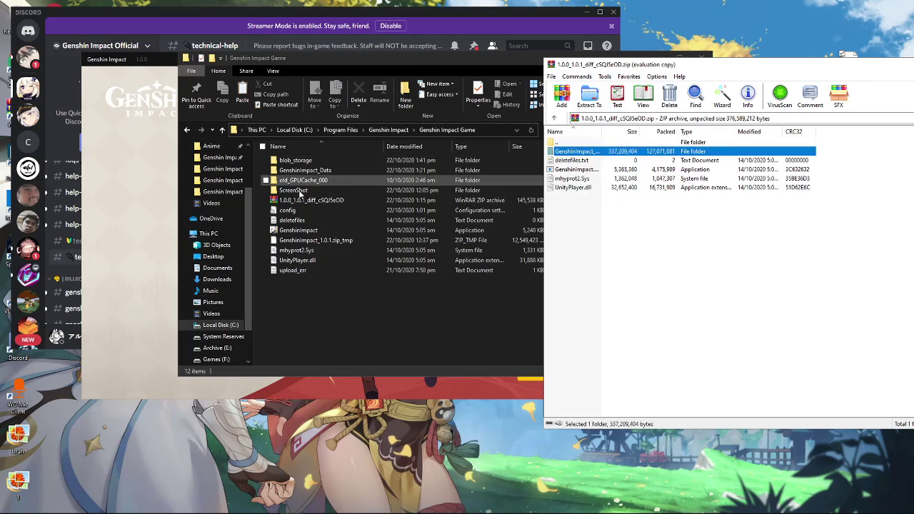
Close the diff archive and keep the Genshin Impact Game folder in front
left_click_drag(416, 61, 361, 66)
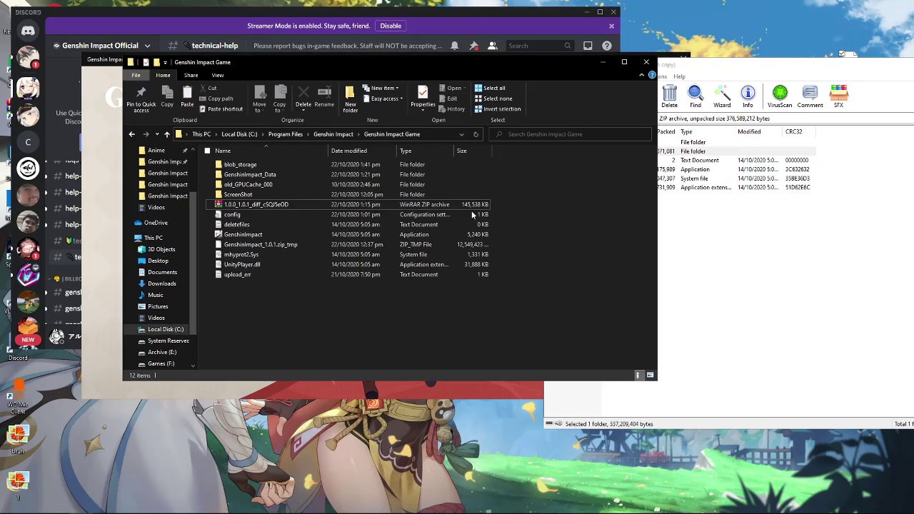
left_click_drag(783, 68, 539, 84)
left_click_drag(689, 84, 497, 65)
left_click(718, 81)
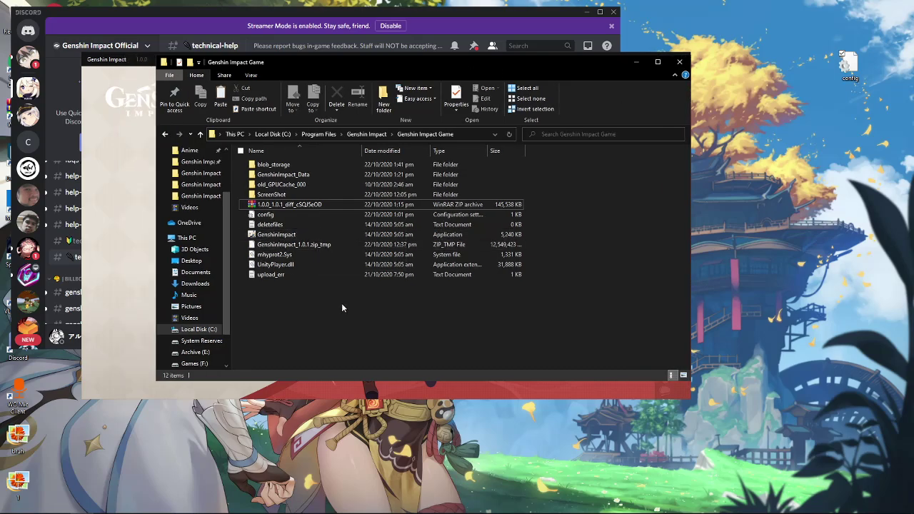
Check the previously visited folder, return to the Genshin Impact Game folder, and select the GenshinImpact application
left_click(297, 234)
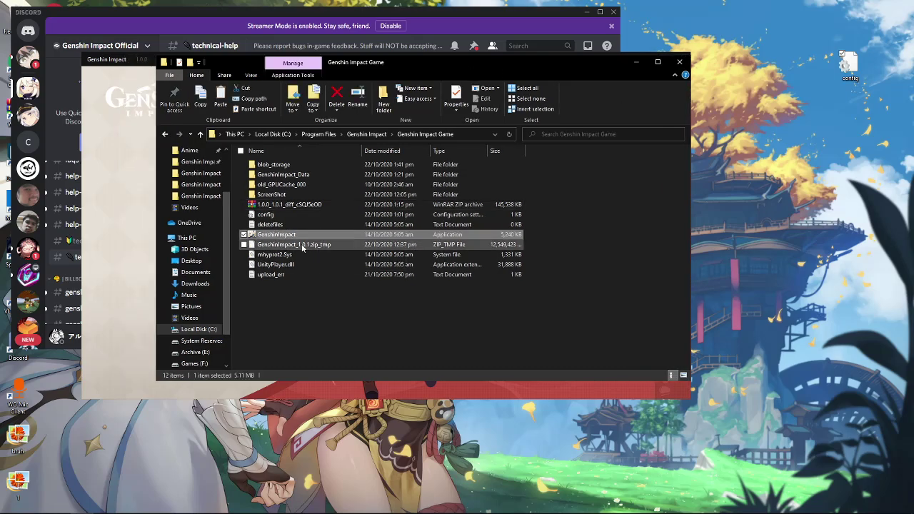
left_click(165, 134)
scroll(391, 303, "down", 5)
left_click(178, 134)
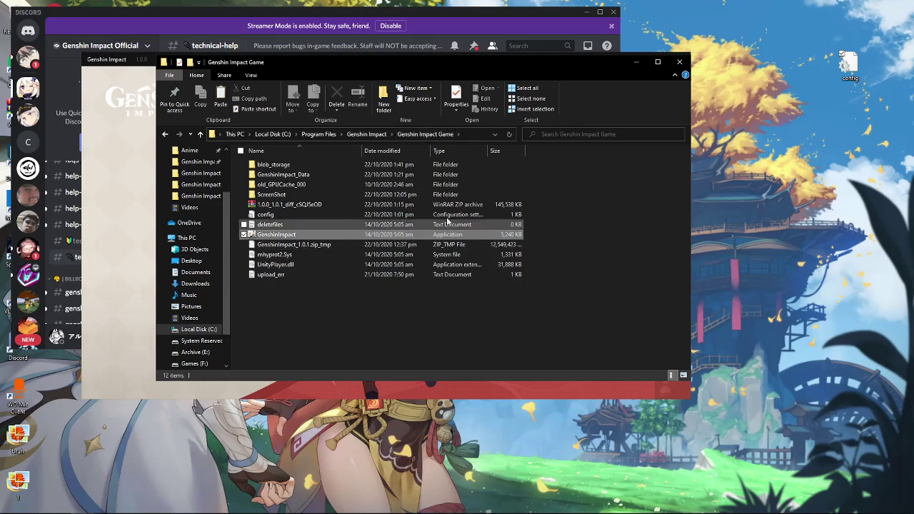
left_click(278, 235)
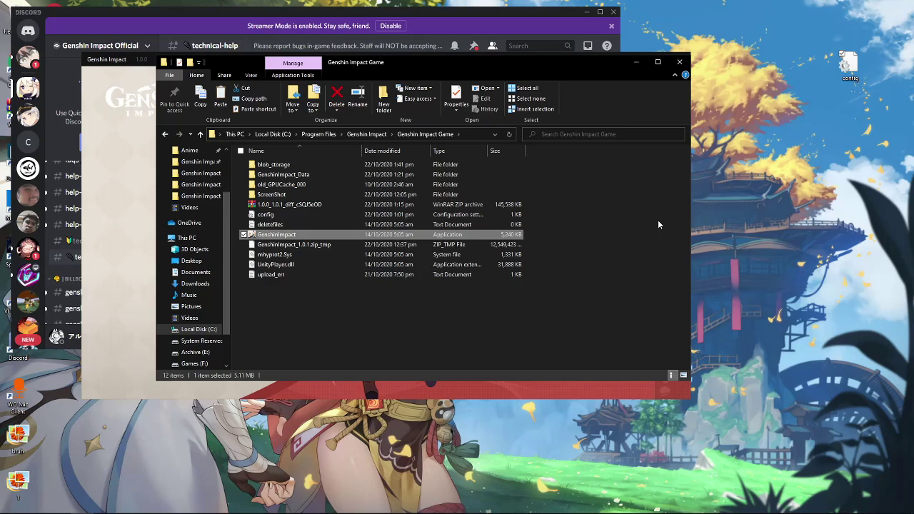
Close the Genshin Impact launcher and reposition the Genshin Impact Game folder window to uncover more of Discord
left_click_drag(569, 60, 608, 61)
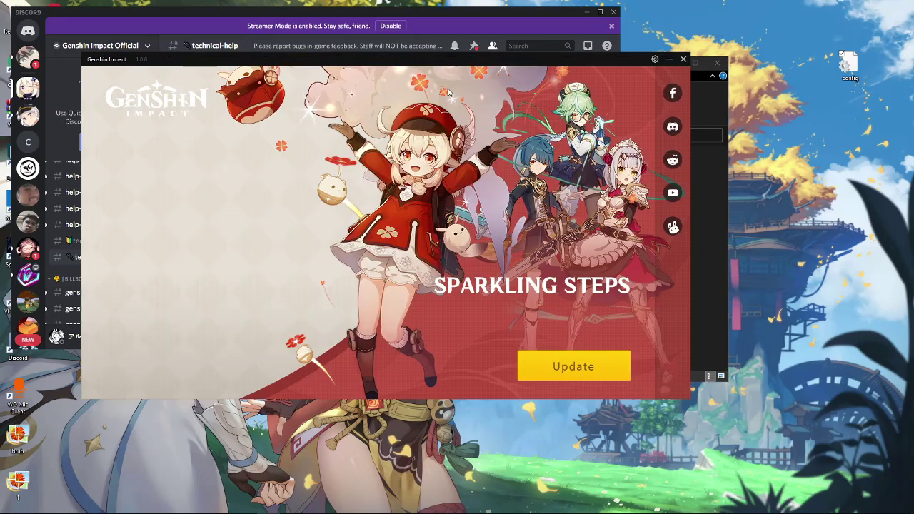
left_click_drag(490, 62, 530, 67)
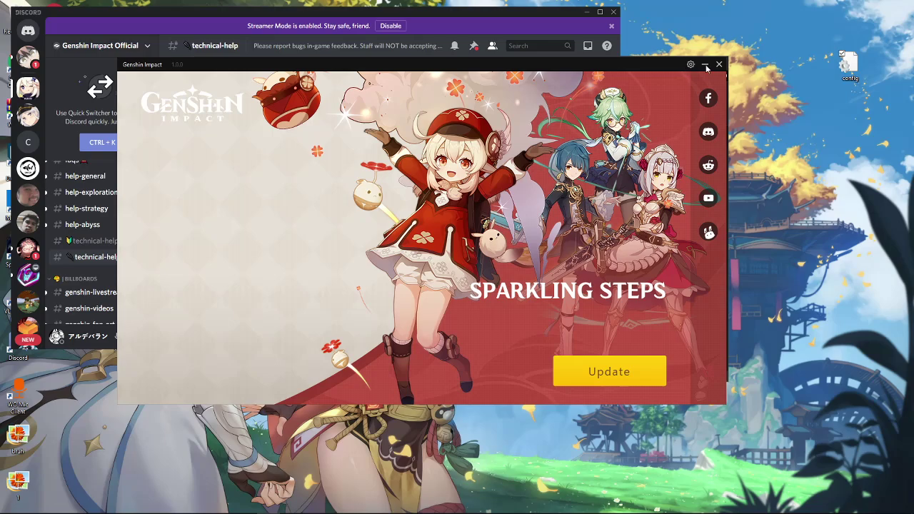
left_click_drag(665, 69, 638, 79)
left_click(642, 66)
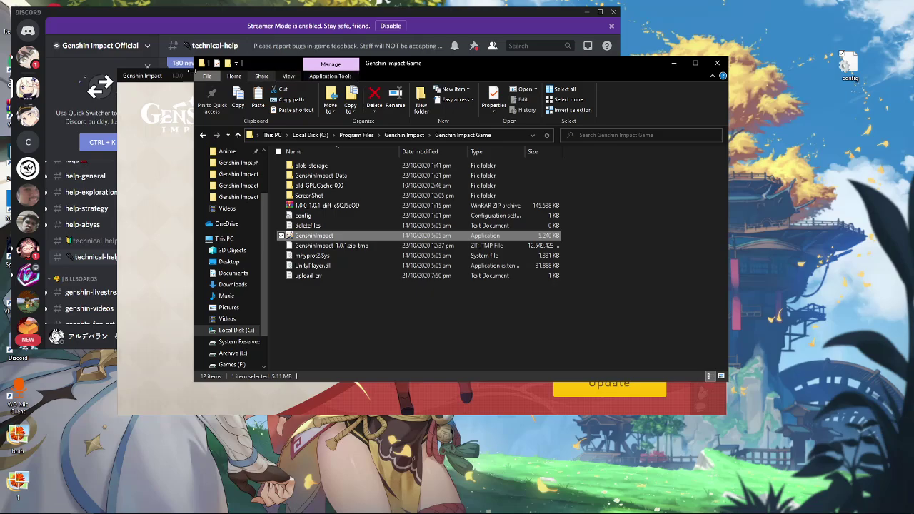
key("alt+Tab")
left_click(719, 75)
left_click_drag(629, 66, 659, 63)
Review the launcher fix instructions in Discord's technical-help channel and place the Genshin Impact Game folder in front, clear of the text
left_click(501, 12)
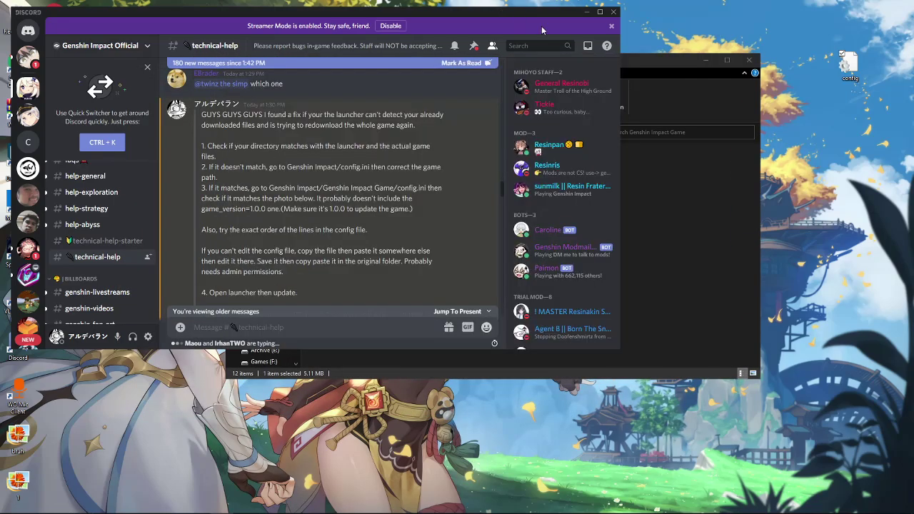
left_click(655, 67)
left_click(531, 281)
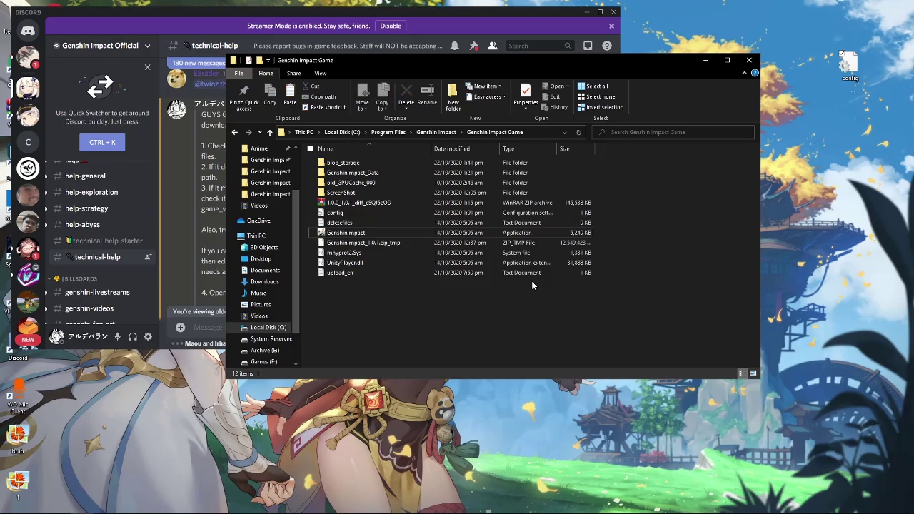
scroll(200, 235, "up", 3)
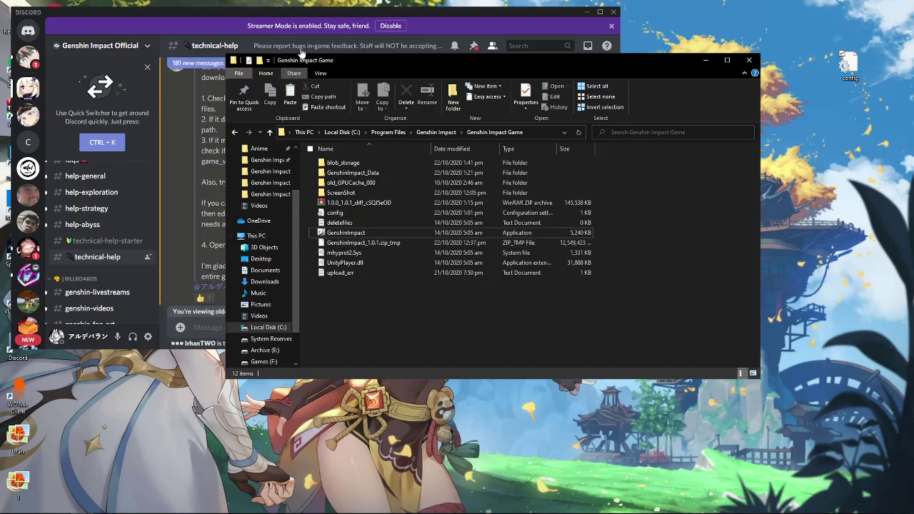
left_click(355, 18)
left_click(682, 223)
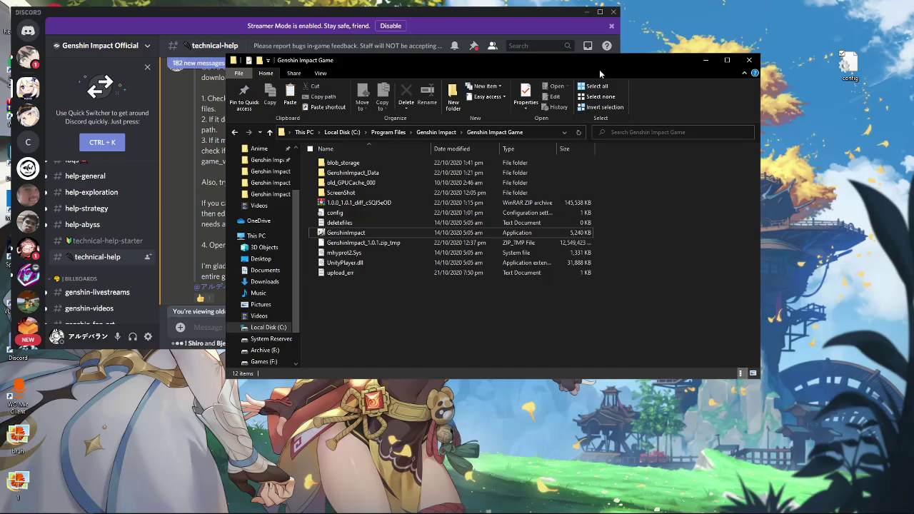
left_click_drag(599, 69, 626, 69)
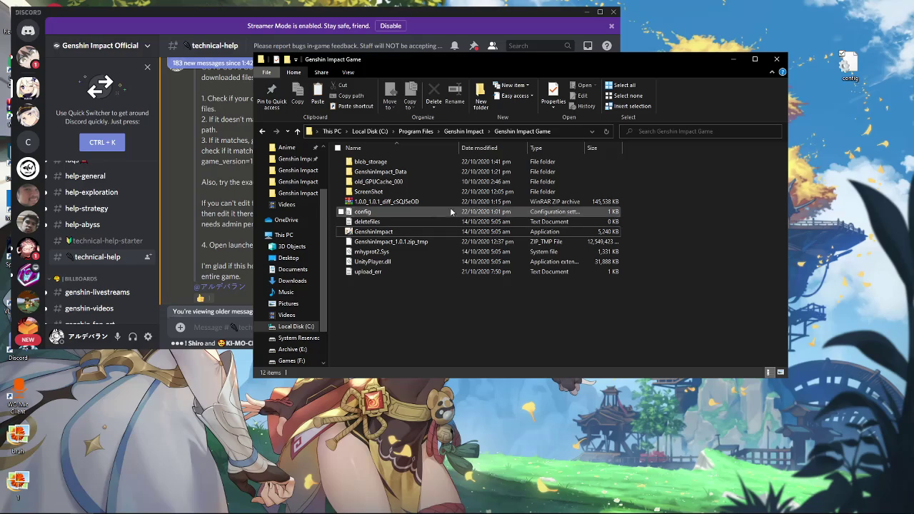
Switch to the OBS window to reach its recording controls
mouse_move(407, 230)
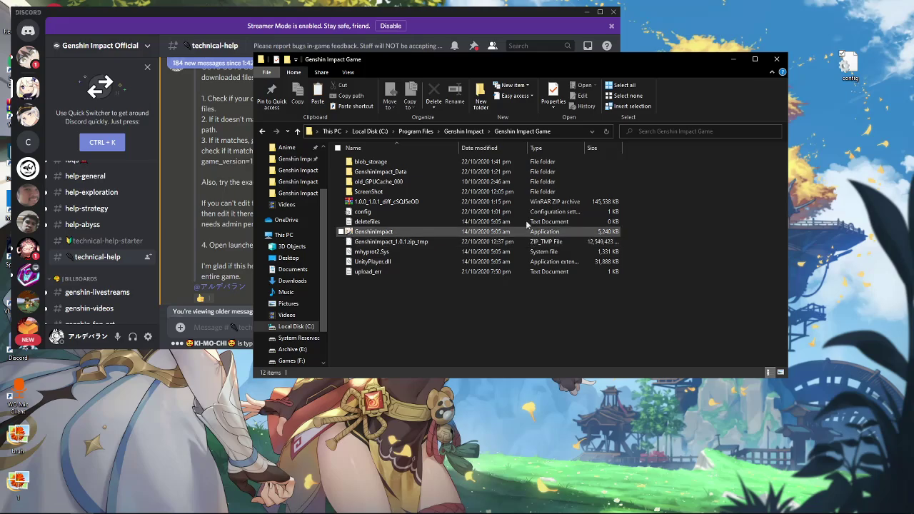
mouse_move(411, 509)
left_click(270, 511)
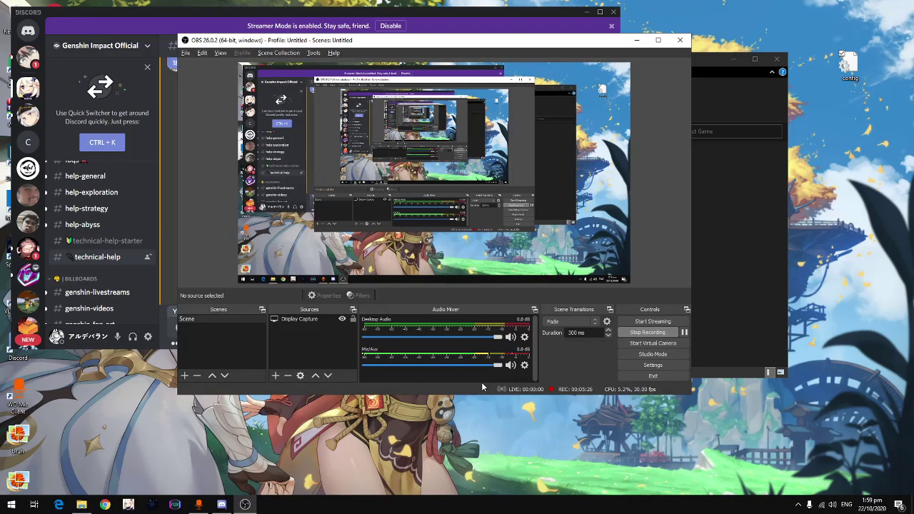